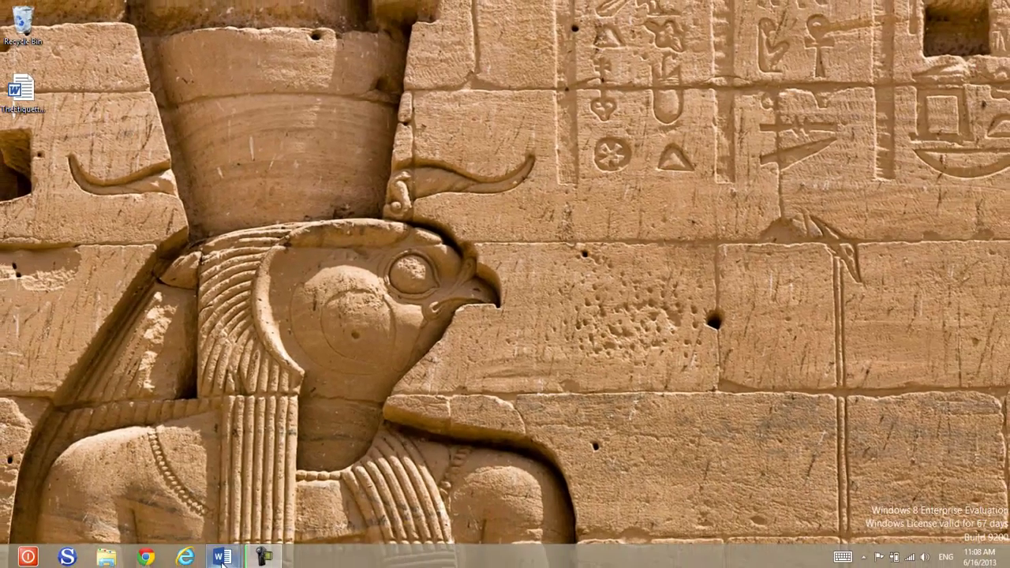
Step: Bring up the WordLabThreeInstructions.docx window and dock it to the right half of the desktop
{"action": "mouse_move", "coordinate": [223, 556]}
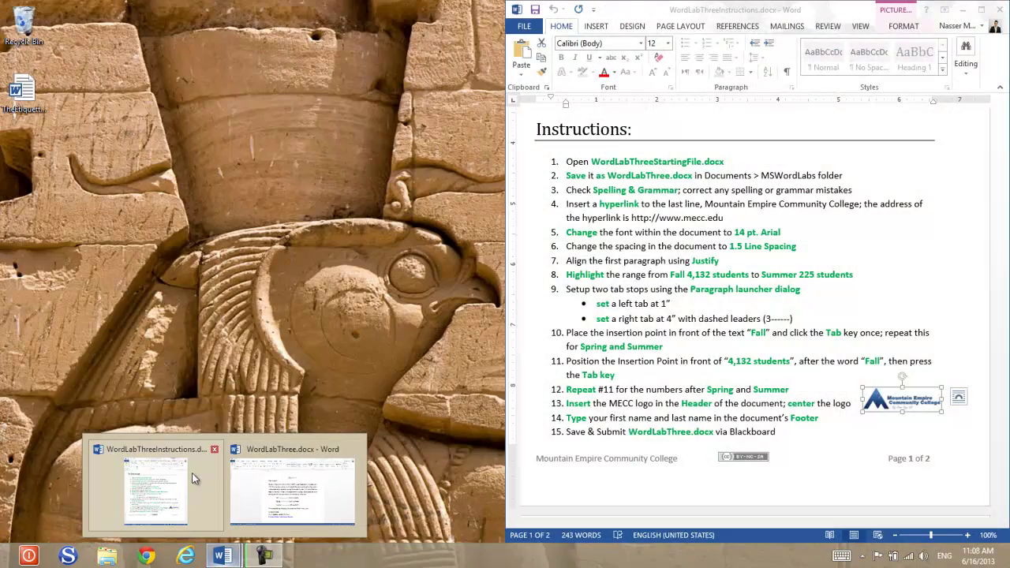
{"action": "left_click", "coordinate": [193, 473]}
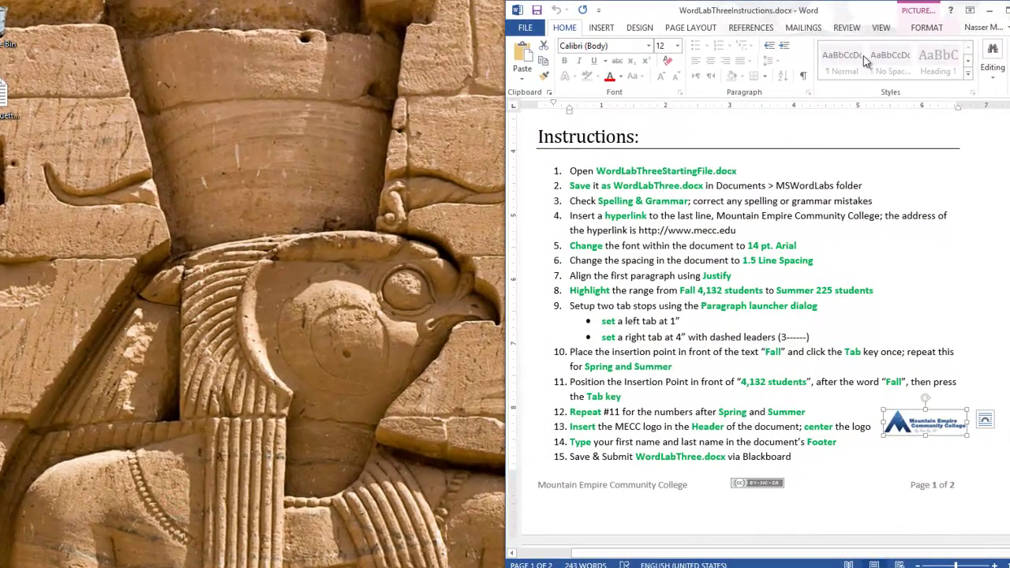
{"action": "left_click_drag", "start_coordinate": [764, 19], "coordinate": [1008, 110]}
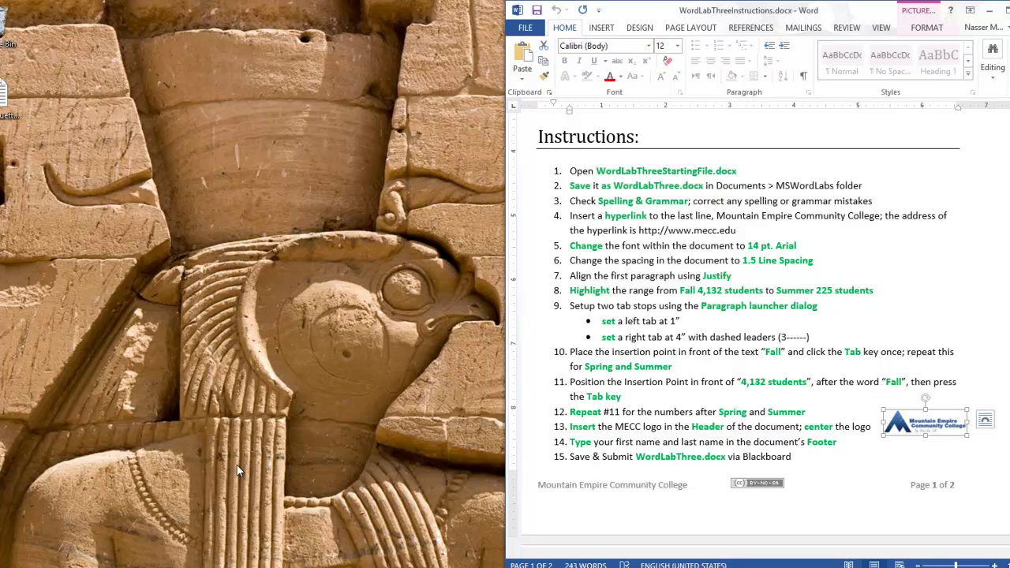
Step: Switch to File Explorer, go to the Word folder in the Documents library, and open WordLabThreeInstructions.docx
{"action": "left_click", "coordinate": [218, 506]}
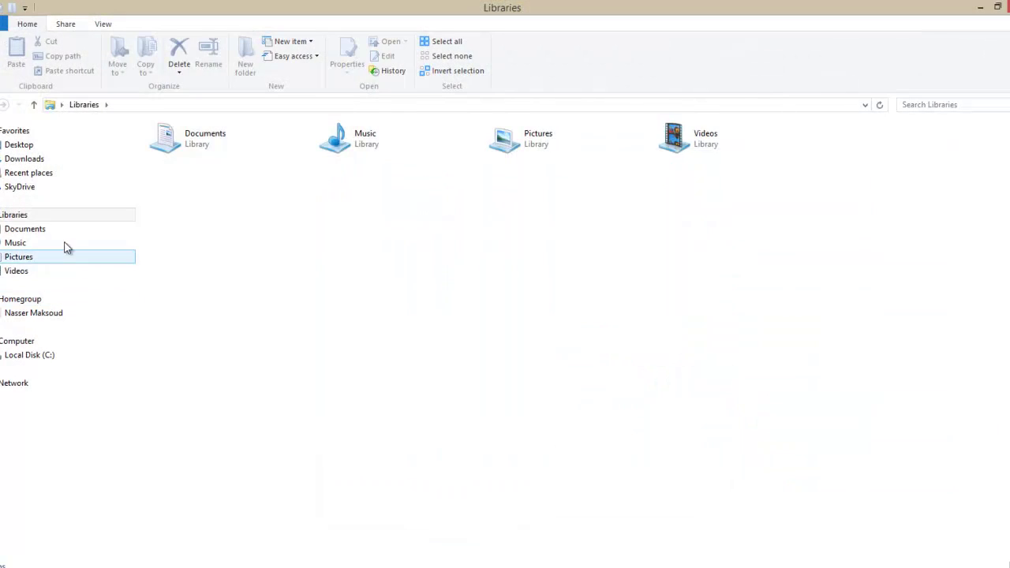
{"action": "left_click", "coordinate": [40, 228]}
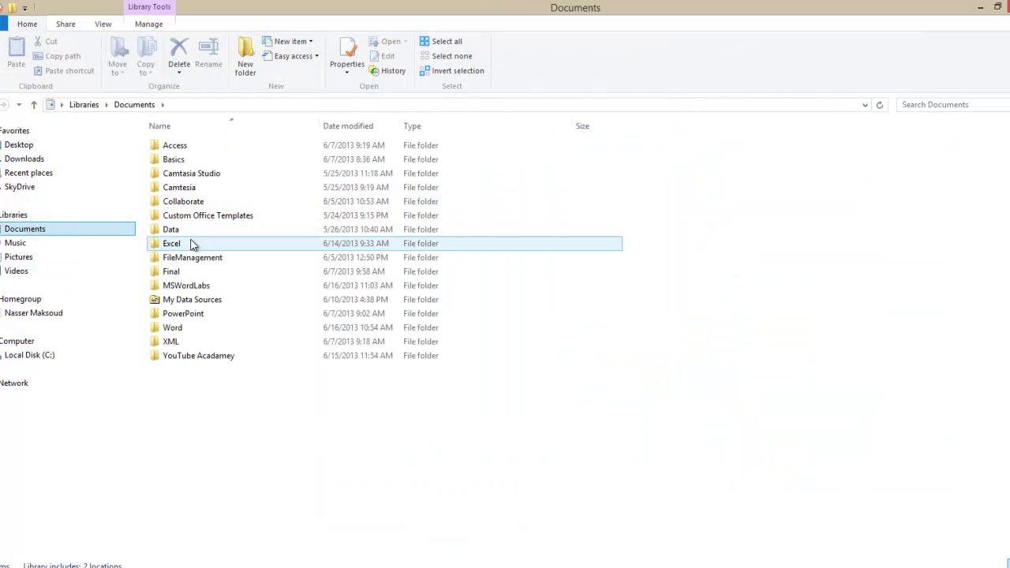
{"action": "left_click", "coordinate": [198, 328]}
{"action": "double_click", "coordinate": [199, 328]}
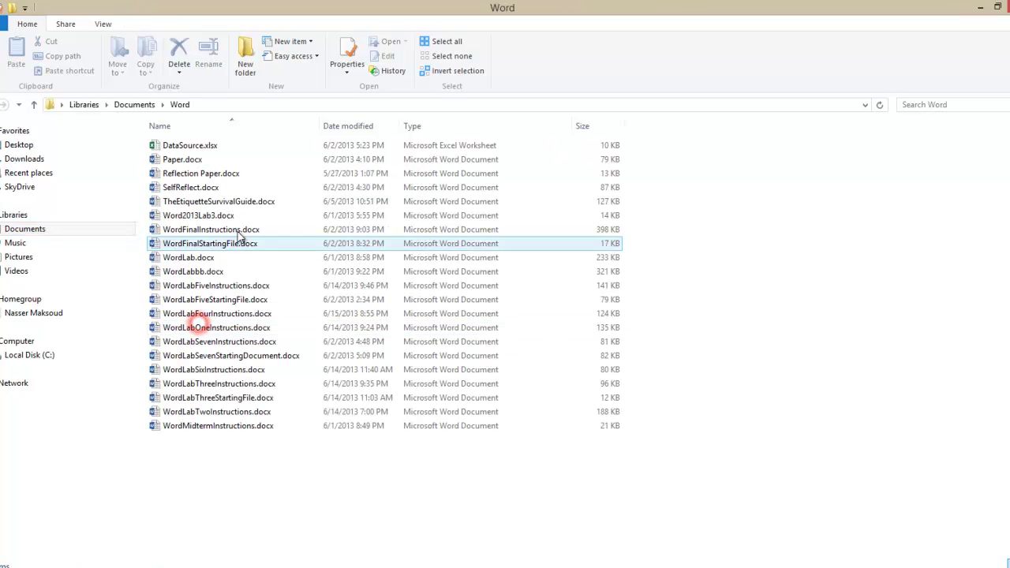
{"action": "double_click", "coordinate": [240, 387]}
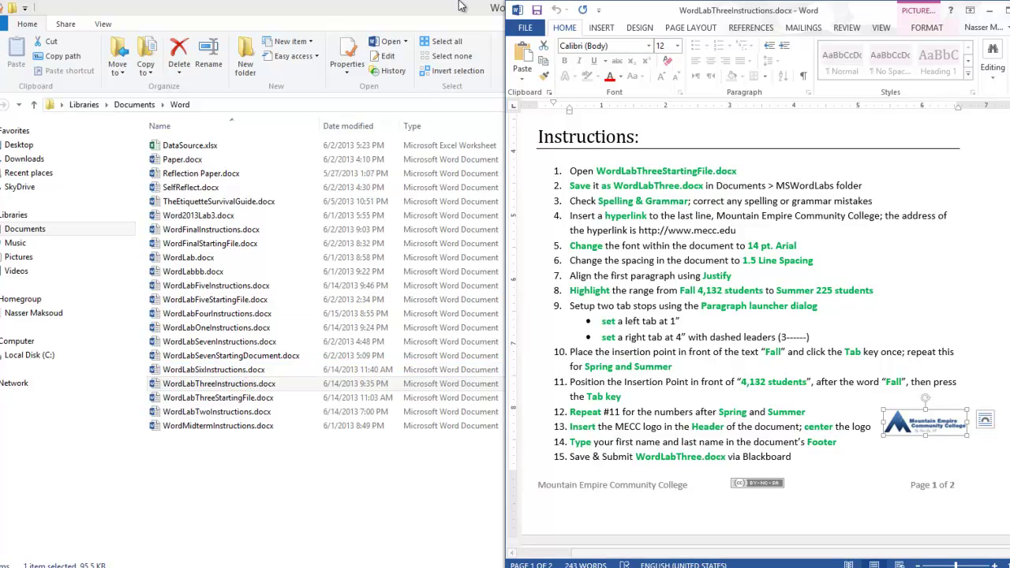
{"action": "double_click", "coordinate": [458, 9]}
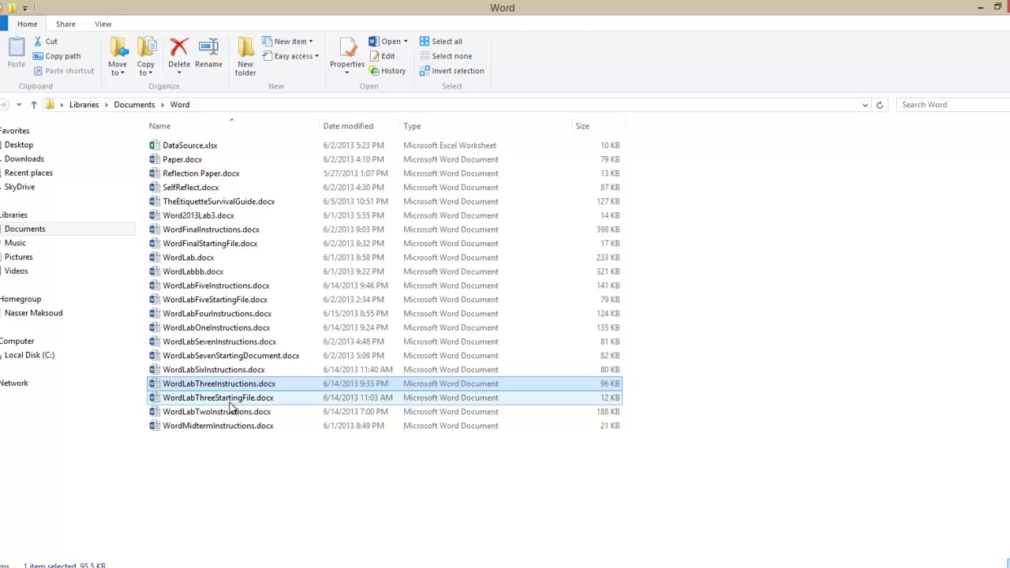
Step: Open WordLabThreeStartingFile.docx from the Word folder and dock its window beside the instructions
{"action": "left_click", "coordinate": [228, 399]}
{"action": "key", "text": "super+Left"}
{"action": "double_click", "coordinate": [228, 400]}
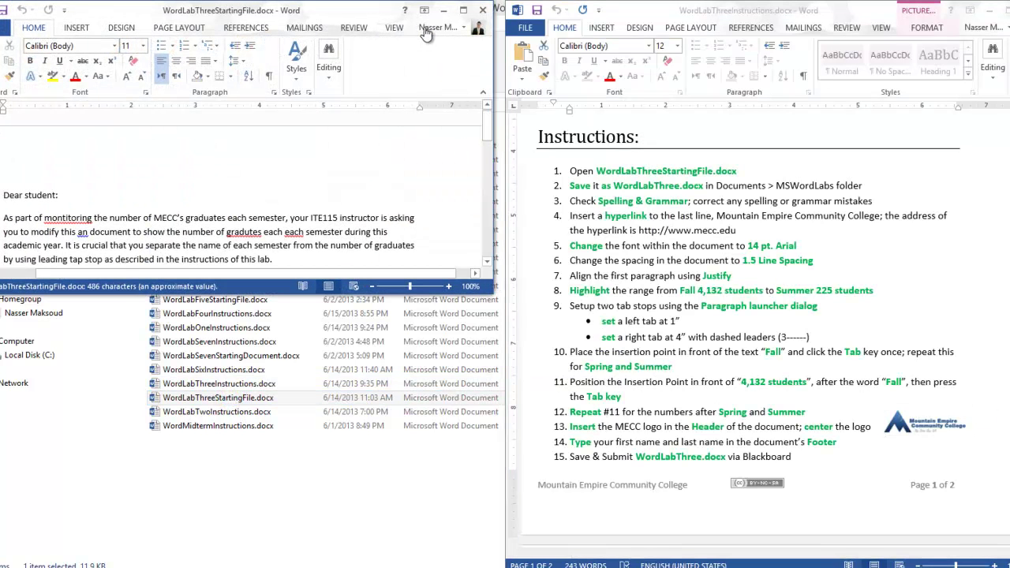
{"action": "key", "text": "super+Left"}
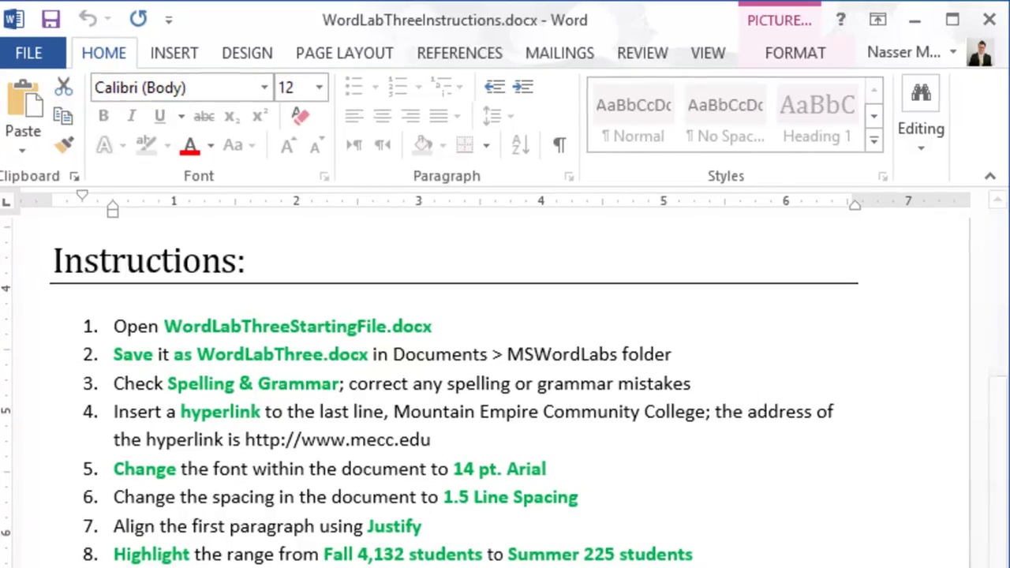
Step: Review the lab instructions and try to save the starting file as WordLabThree.docx in the MSWordLabs folder
{"action": "scroll", "coordinate": [990, 318], "scroll_direction": "up", "scroll_amount": 10}
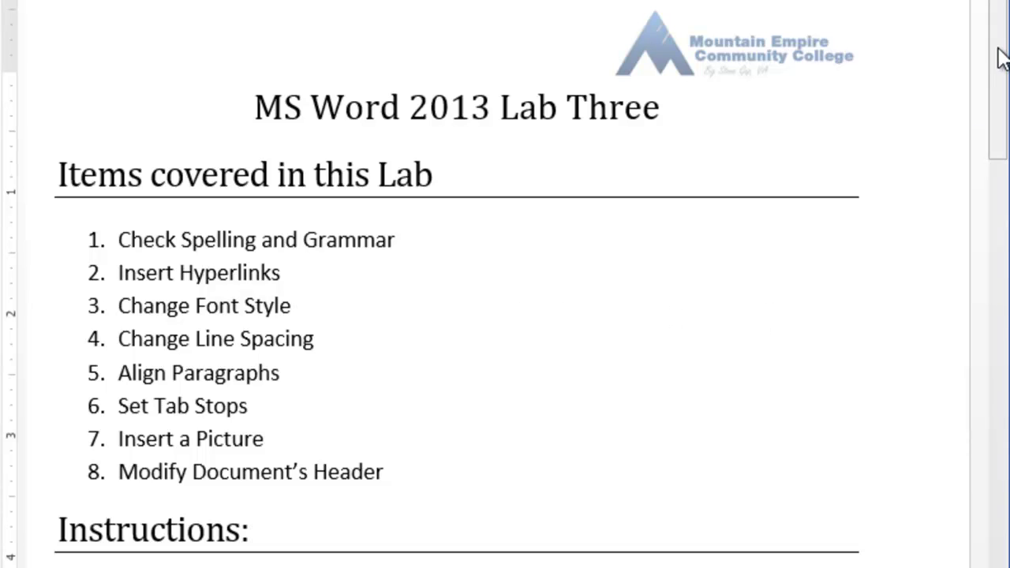
{"action": "left_click_drag", "start_coordinate": [1000, 59], "coordinate": [1000, 150]}
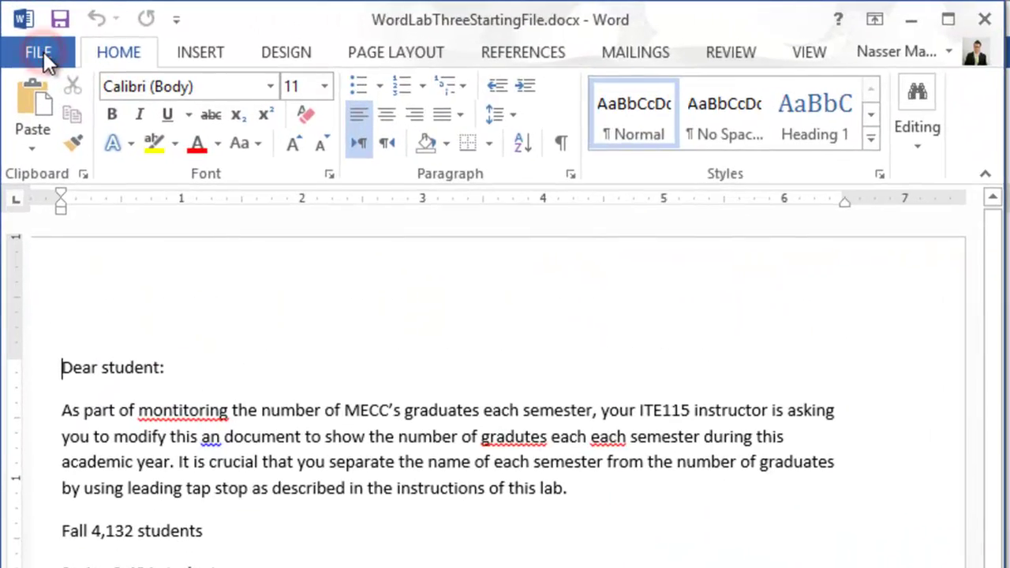
{"action": "left_click", "coordinate": [20, 28]}
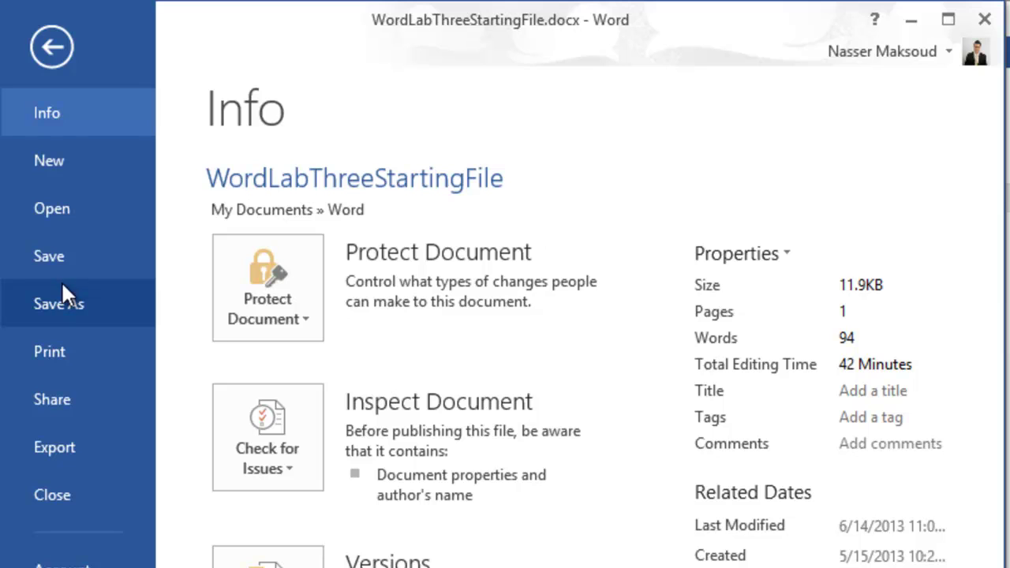
{"action": "left_click", "coordinate": [76, 310]}
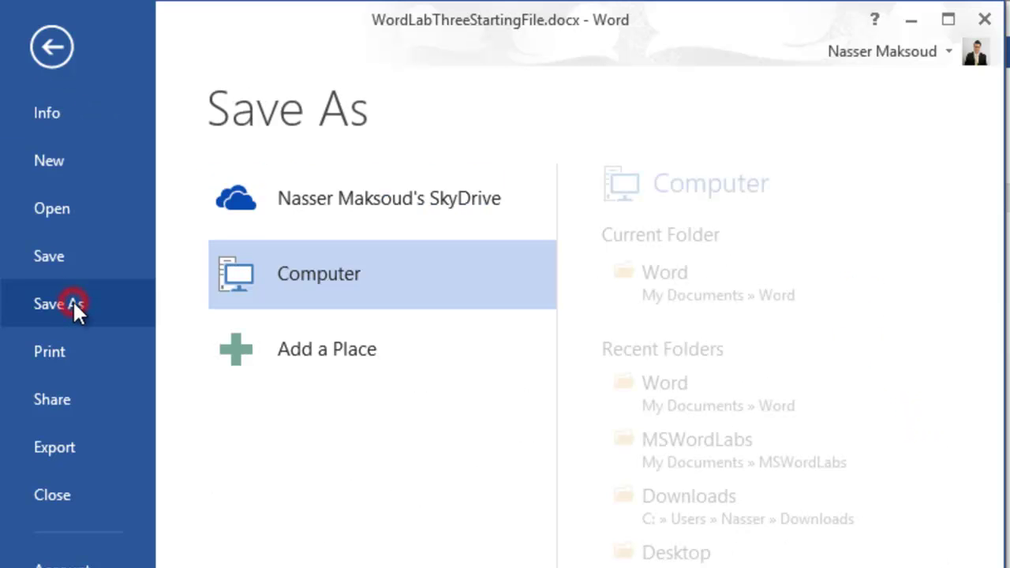
{"action": "left_click", "coordinate": [677, 446]}
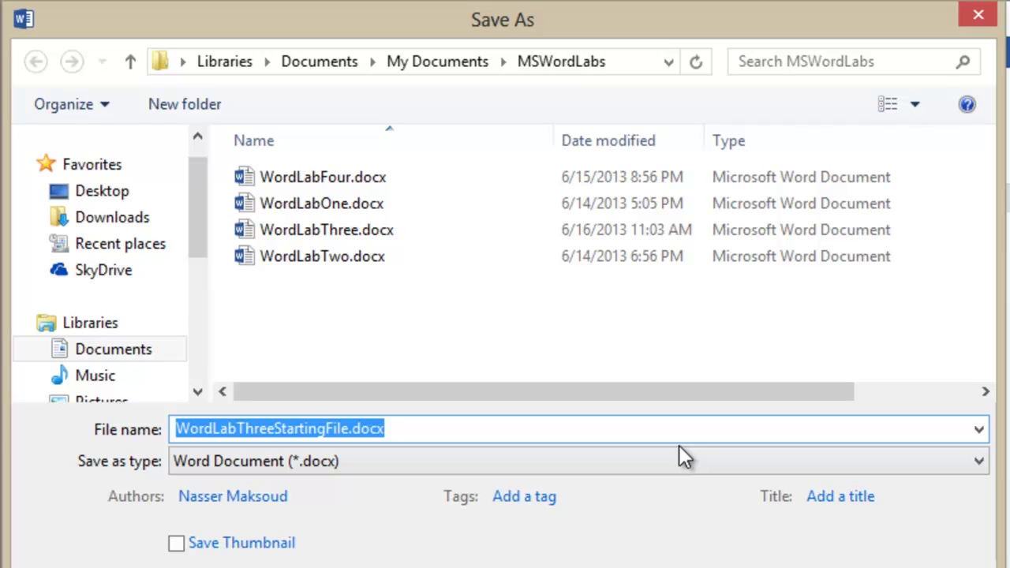
{"action": "left_click", "coordinate": [345, 428]}
{"action": "key", "text": "BackSpace"}
{"action": "key", "text": "BackSpace"}
{"action": "key", "text": "BackSpace"}
{"action": "key", "text": "BackSpace"}
{"action": "key", "text": "BackSpace"}
{"action": "key", "text": "BackSpace"}
{"action": "key", "text": "BackSpace"}
{"action": "key", "text": "BackSpace"}
{"action": "key", "text": "BackSpace"}
{"action": "key", "text": "BackSpace"}
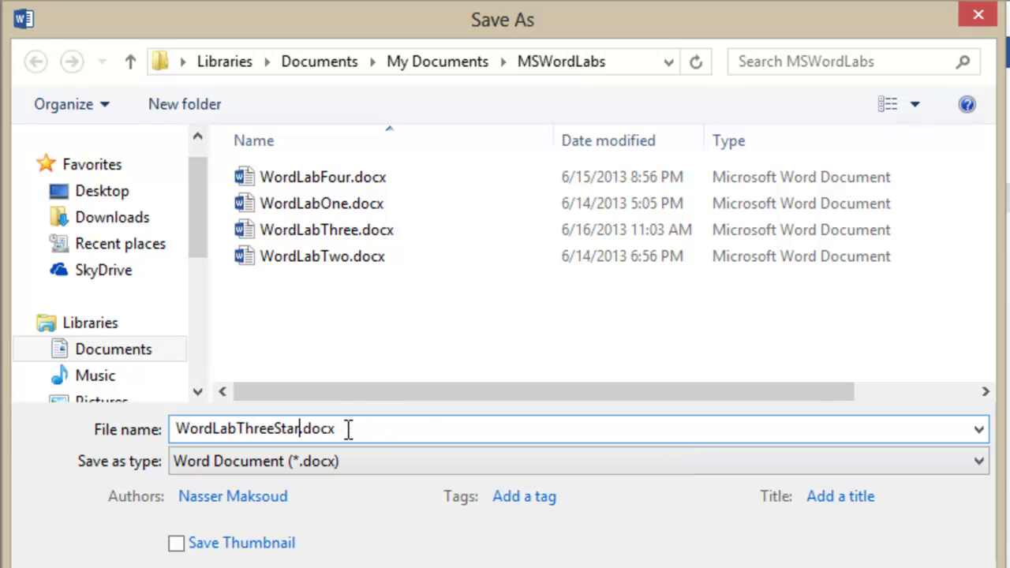
{"action": "key", "text": "BackSpace"}
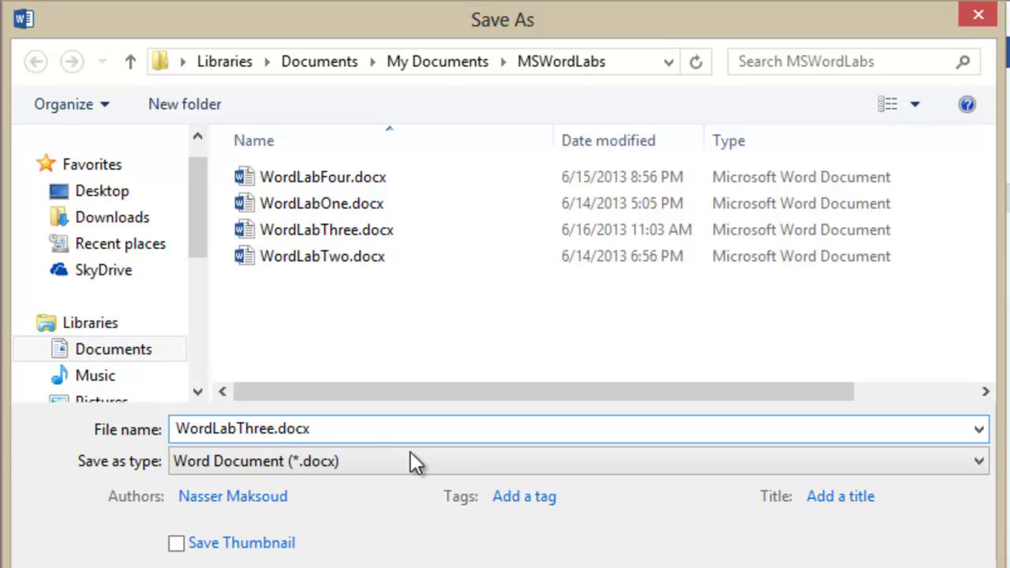
{"action": "key", "text": "Return"}
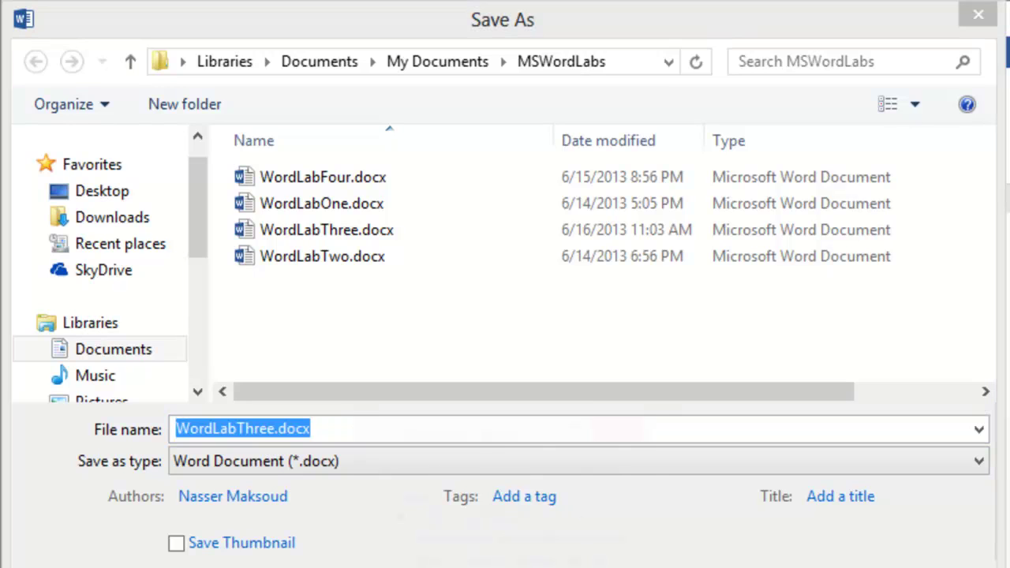
{"action": "key", "text": "Return"}
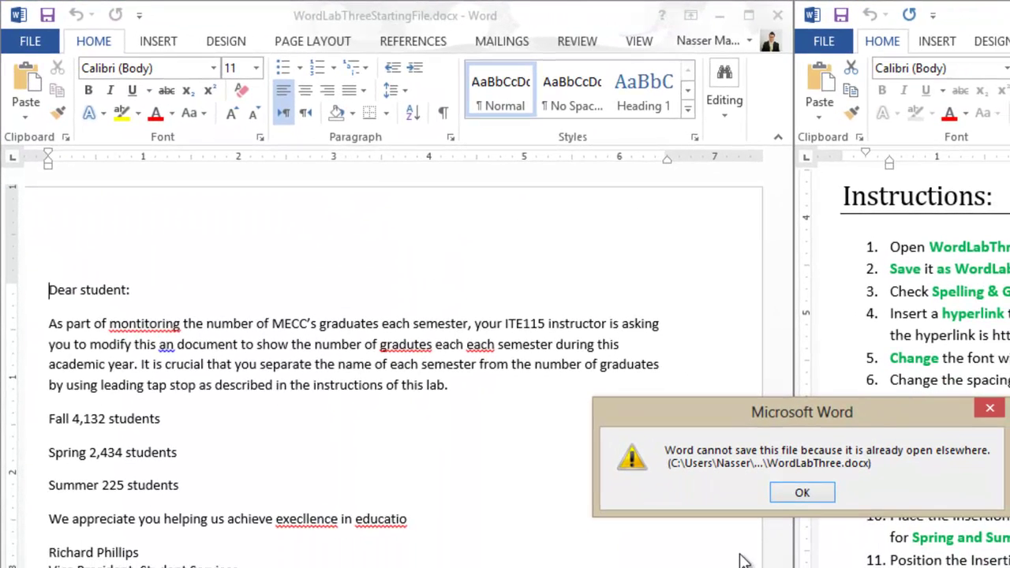
{"action": "left_click", "coordinate": [805, 492]}
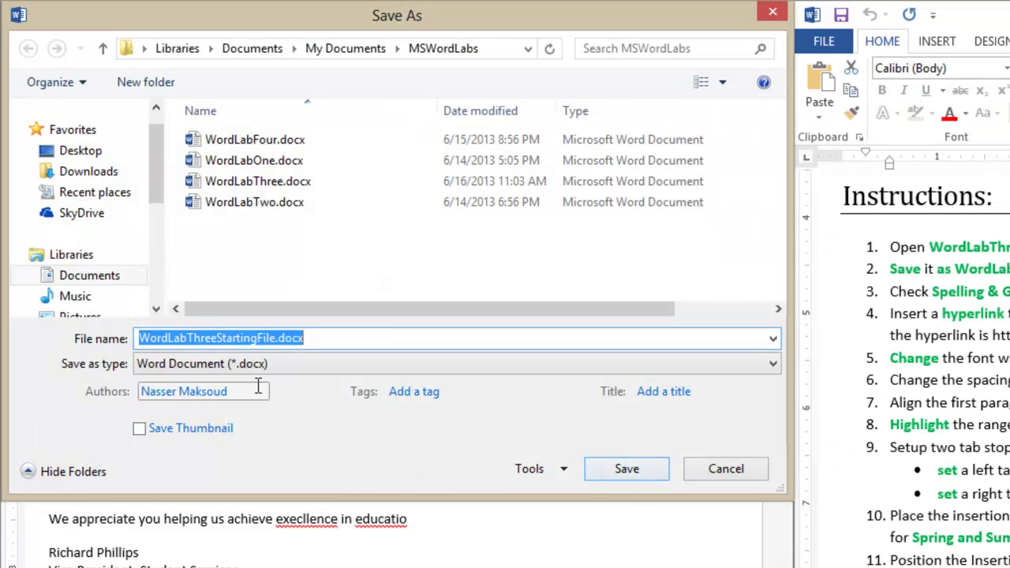
Step: Save the document under the name WordLabThree.docx in the MSWordLabs folder
{"action": "left_click", "coordinate": [278, 339]}
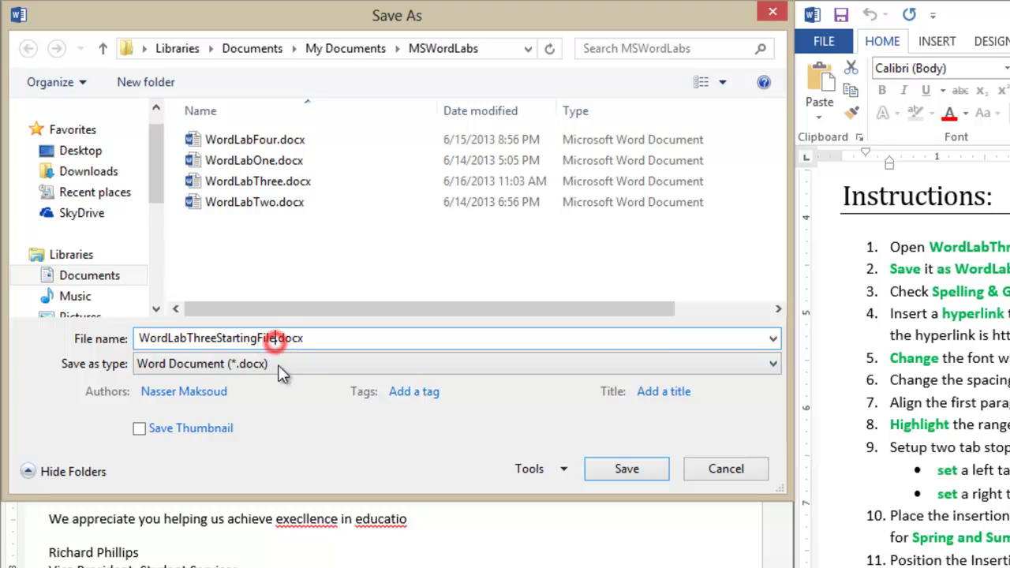
{"action": "key", "text": "BackSpace"}
{"action": "key", "text": "BackSpace"}
{"action": "key", "text": "BackSpace"}
{"action": "key", "text": "BackSpace"}
{"action": "key", "text": "BackSpace"}
{"action": "key", "text": "BackSpace"}
{"action": "key", "text": "BackSpace"}
{"action": "key", "text": "BackSpace"}
{"action": "key", "text": "BackSpace"}
{"action": "key", "text": "BackSpace"}
{"action": "key", "text": "BackSpace"}
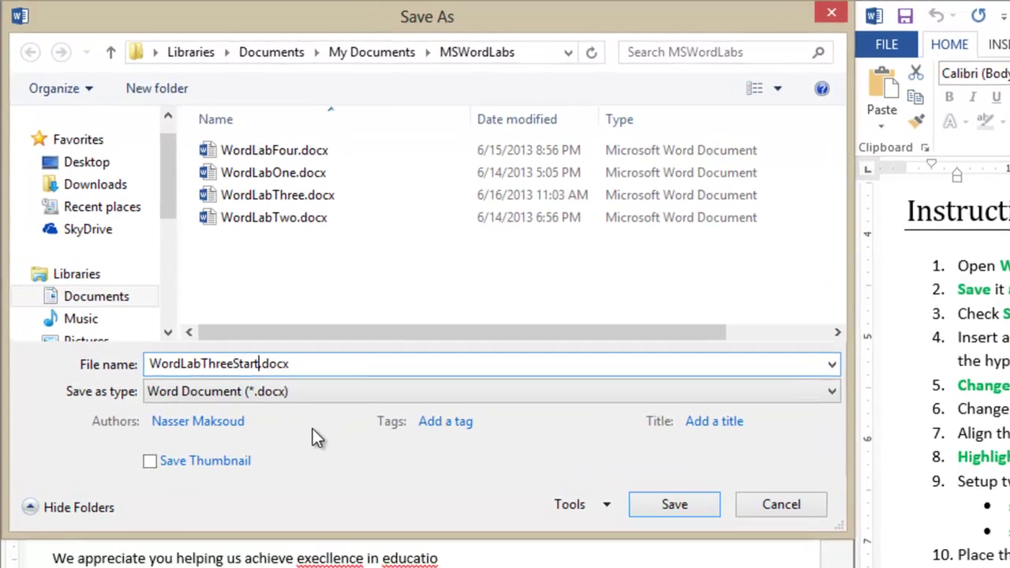
{"action": "key", "text": "BackSpace"}
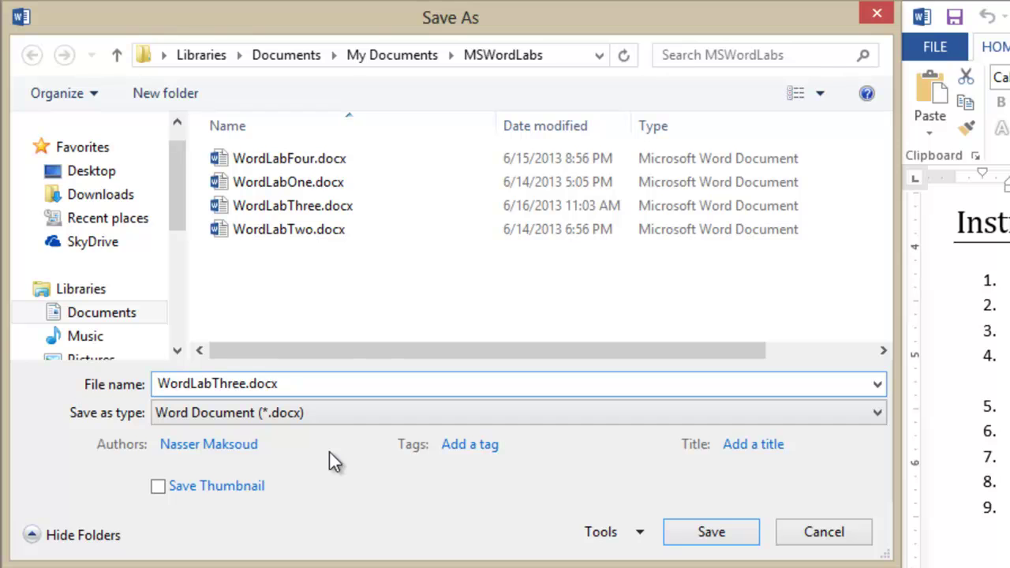
{"action": "left_click", "coordinate": [701, 536]}
{"action": "left_click", "coordinate": [439, 542]}
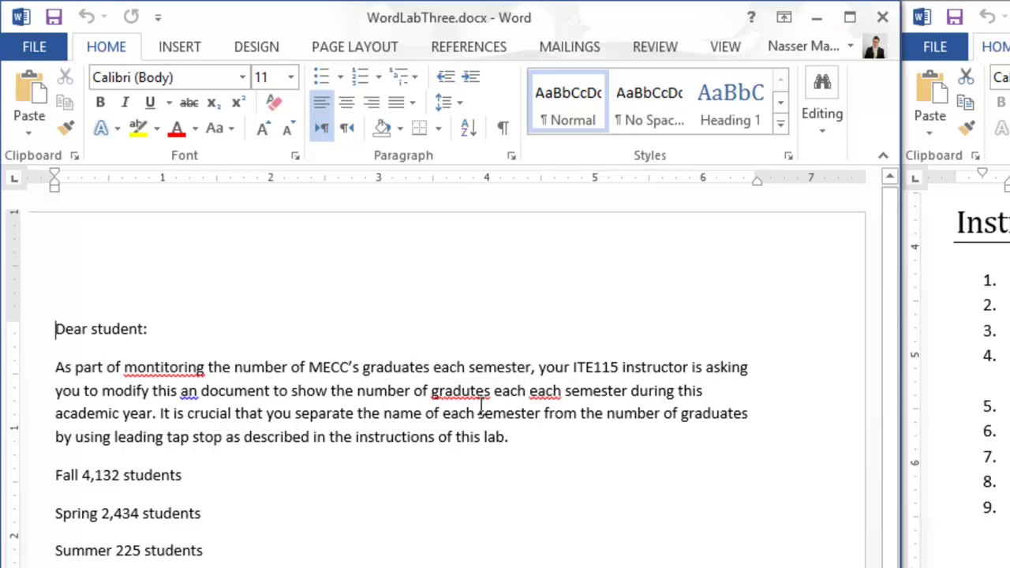
Step: Run Spelling & Grammar and correct "montitoring" to "monitoring" and "gradutes" to "graduates" in the first paragraph
{"action": "left_click", "coordinate": [171, 372]}
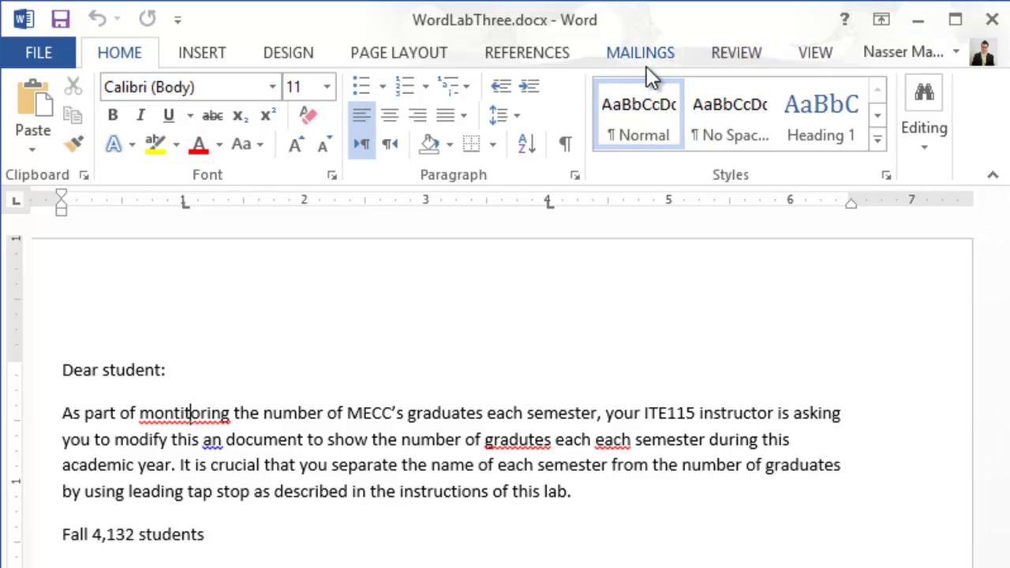
{"action": "left_click", "coordinate": [746, 50]}
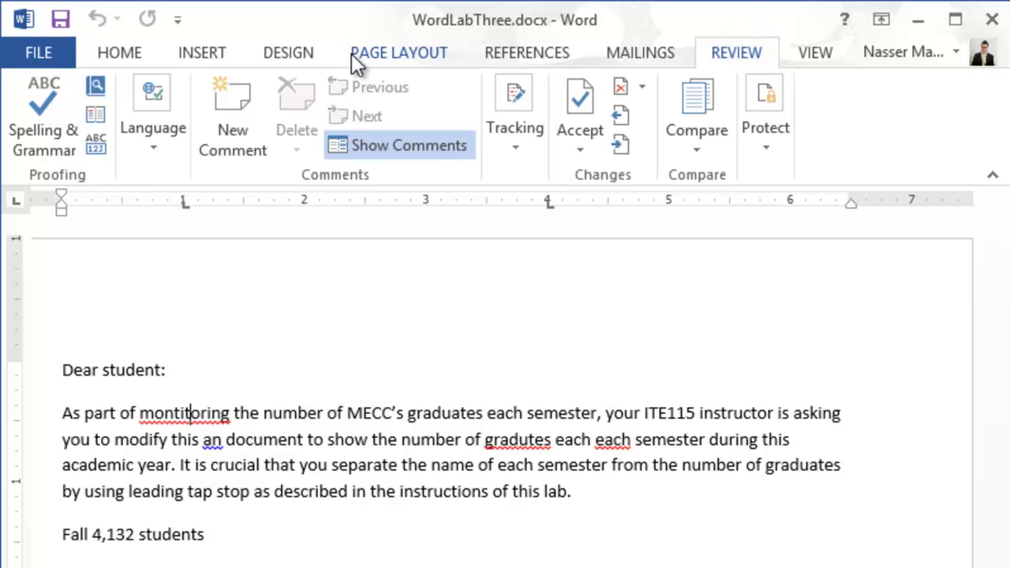
{"action": "left_click", "coordinate": [41, 110]}
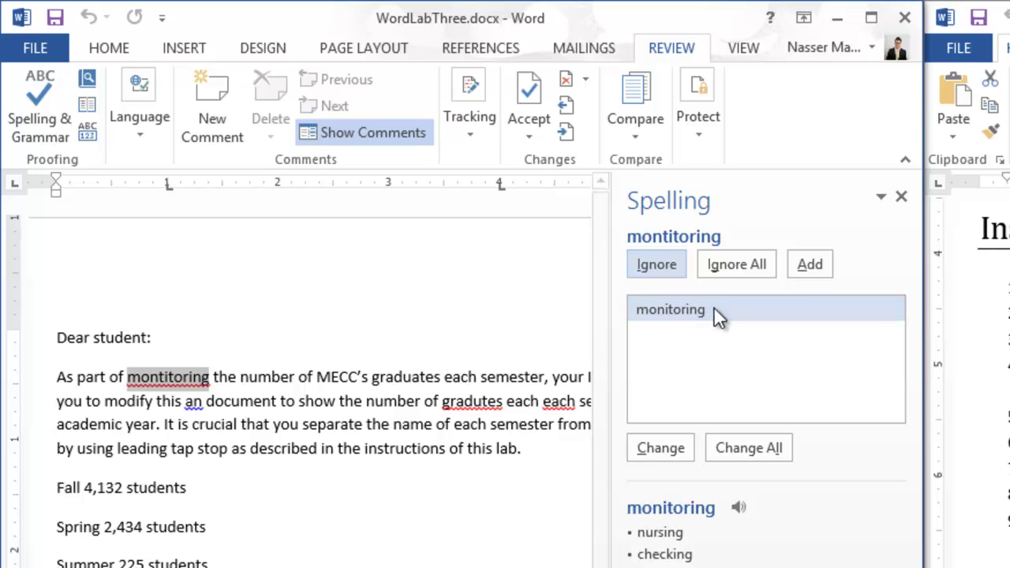
{"action": "left_click", "coordinate": [669, 447]}
{"action": "left_click", "coordinate": [668, 446]}
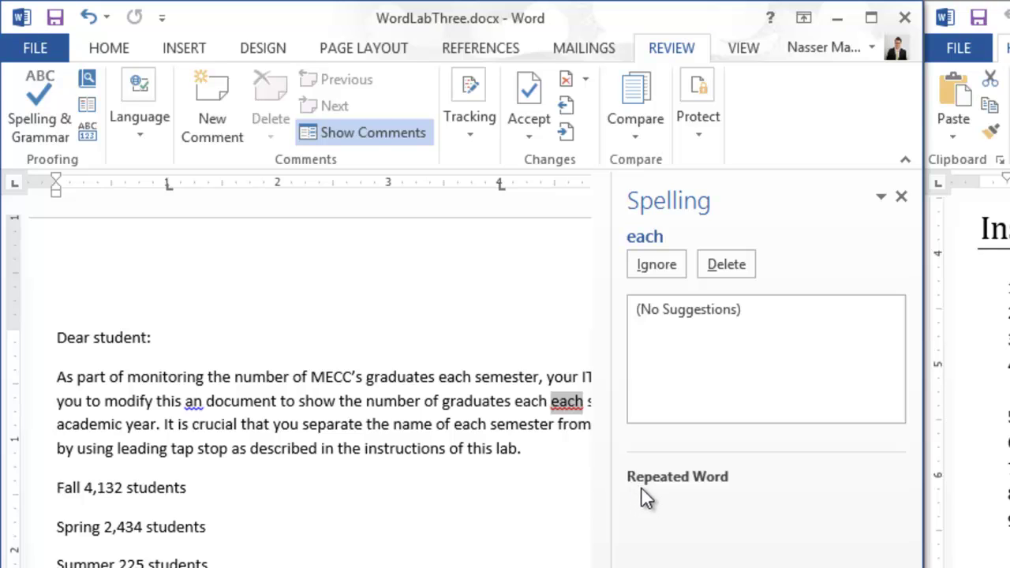
Step: Delete the repeated word "each" from the first paragraph
{"action": "double_click", "coordinate": [568, 400]}
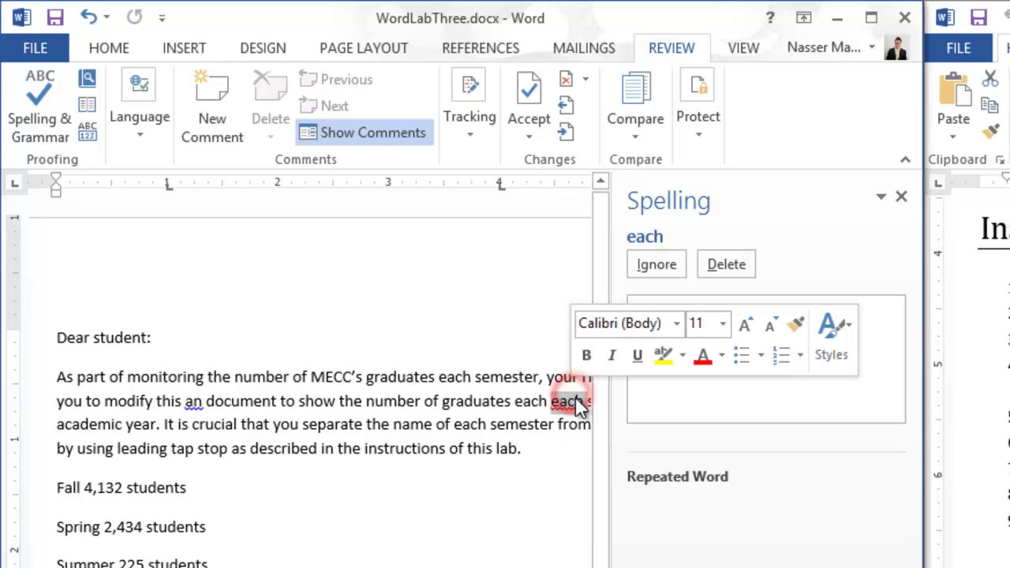
{"action": "key", "text": "Delete"}
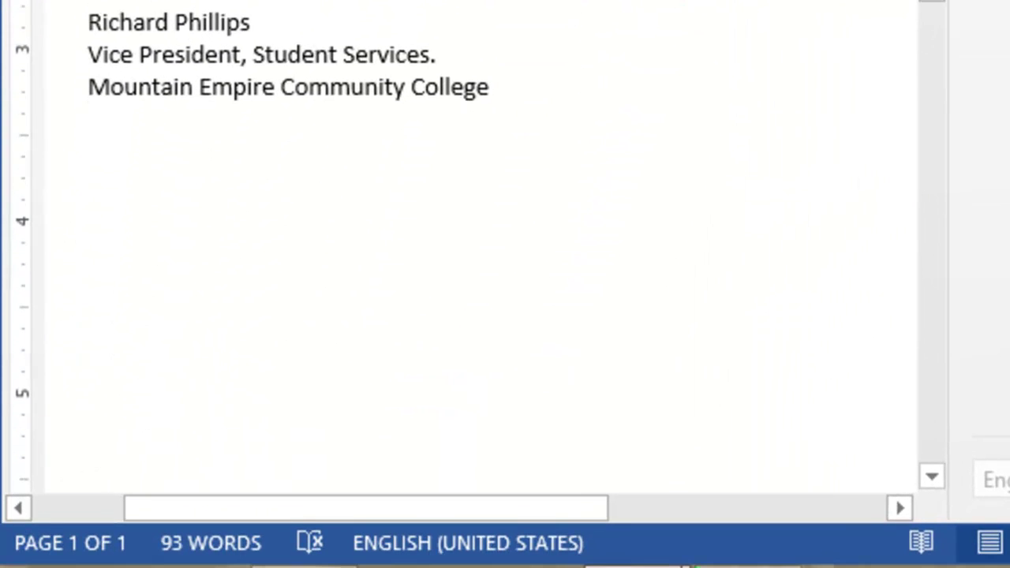
Step: Correct "execllence" to "excellence" and "educatio" to "education" in the closing sentence using the spelling suggestions
{"action": "left_click", "coordinate": [571, 149]}
{"action": "key", "text": "F7"}
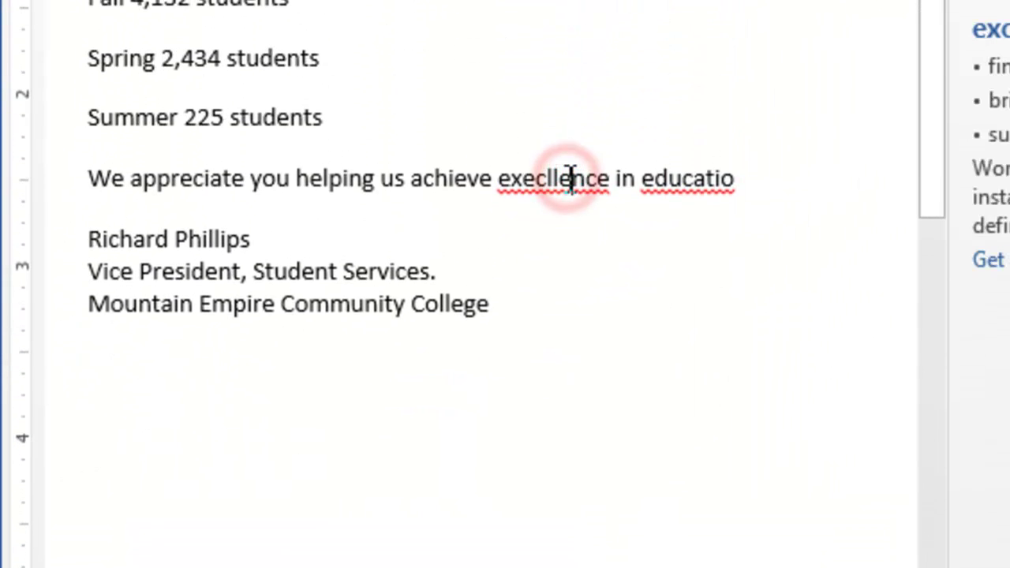
{"action": "right_click", "coordinate": [570, 175]}
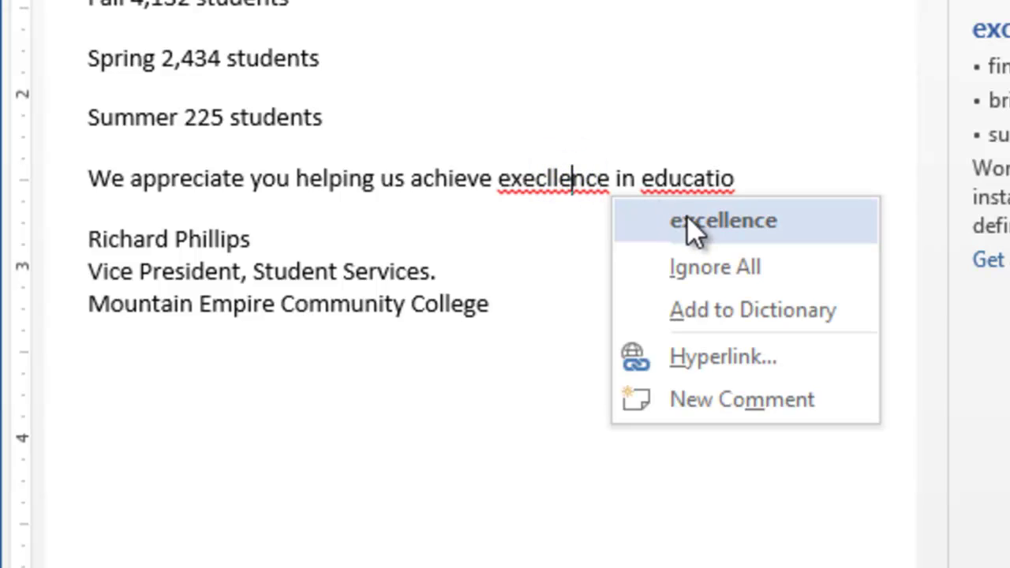
{"action": "left_click", "coordinate": [689, 221]}
{"action": "left_click", "coordinate": [712, 178]}
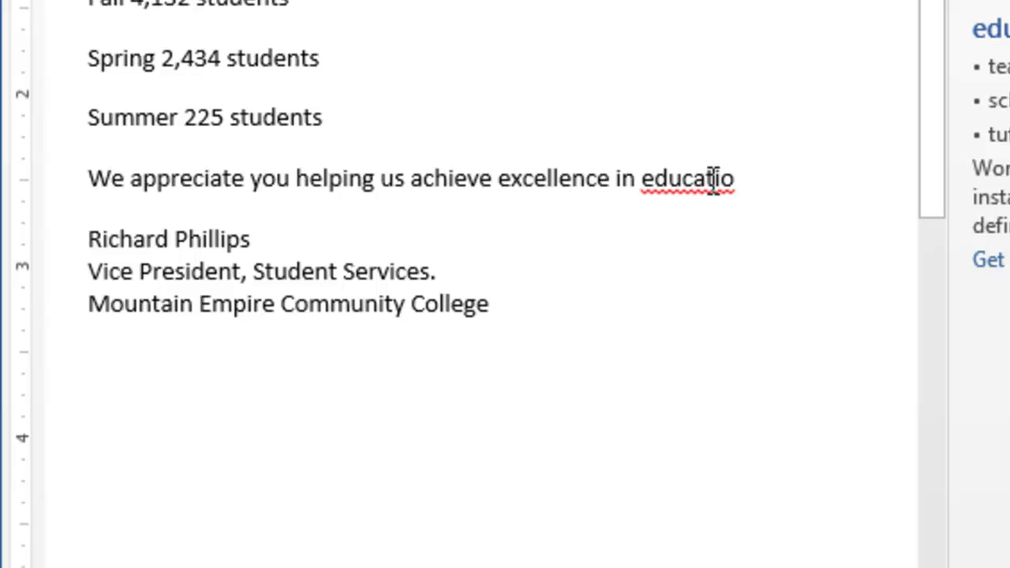
{"action": "right_click", "coordinate": [711, 179]}
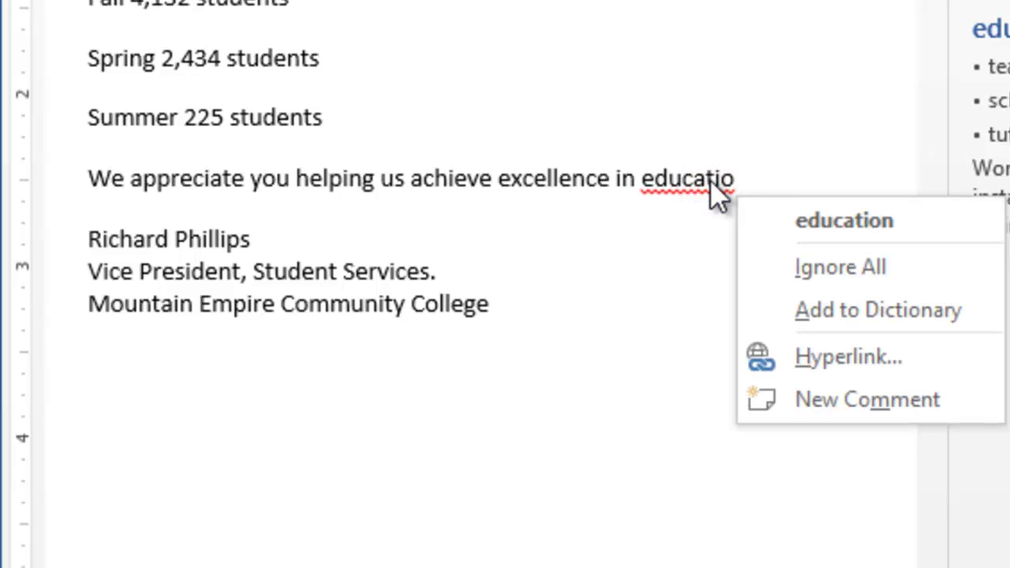
{"action": "left_click", "coordinate": [820, 220]}
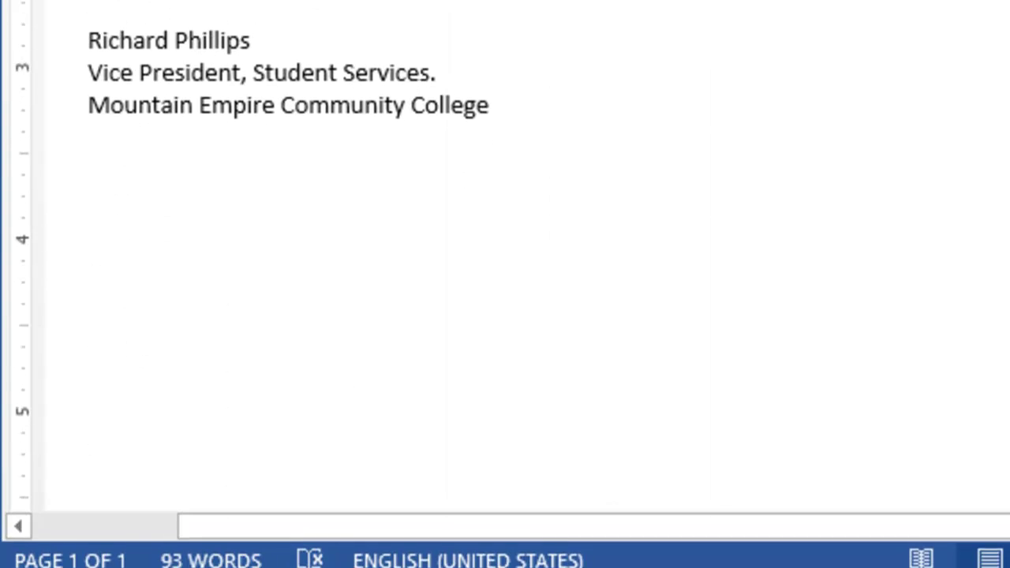
Step: Delete the stray word "an" before "document" in the first paragraph
{"action": "left_click", "coordinate": [315, 203]}
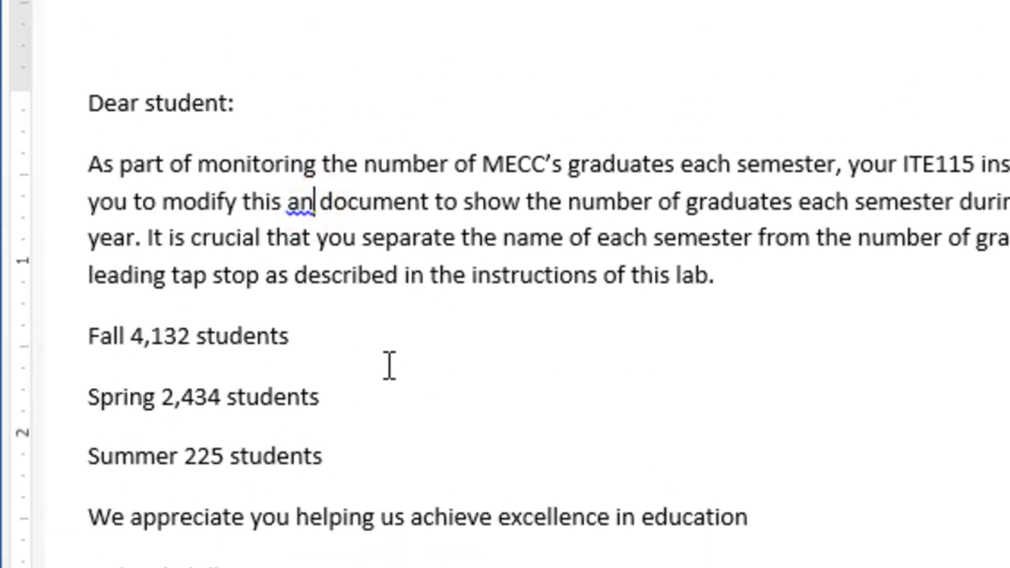
{"action": "key", "text": "BackSpace"}
{"action": "key", "text": "BackSpace"}
{"action": "key", "text": "BackSpace"}
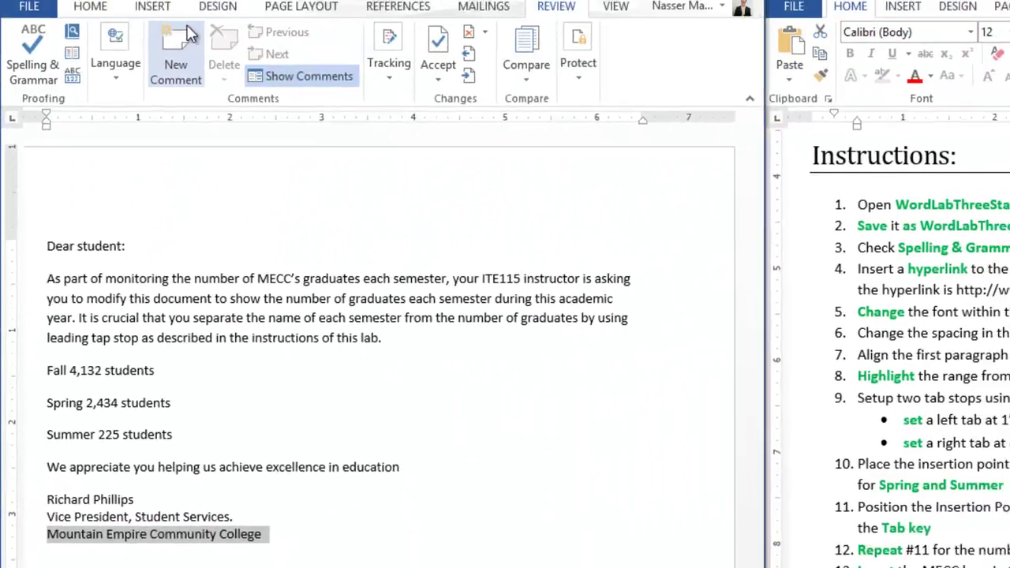
{"action": "left_click", "coordinate": [152, 41]}
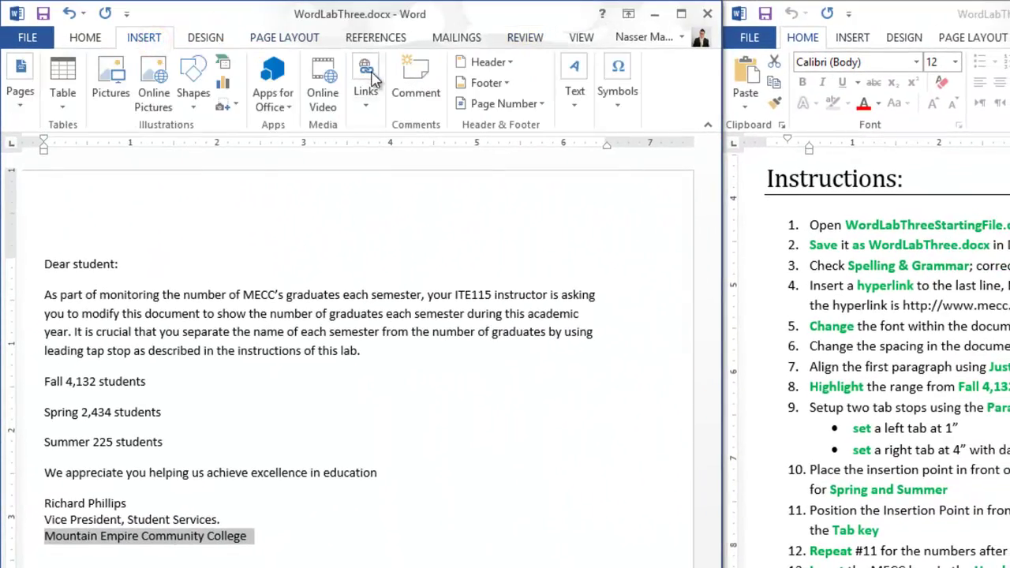
{"action": "left_click", "coordinate": [366, 95]}
{"action": "left_click", "coordinate": [371, 158]}
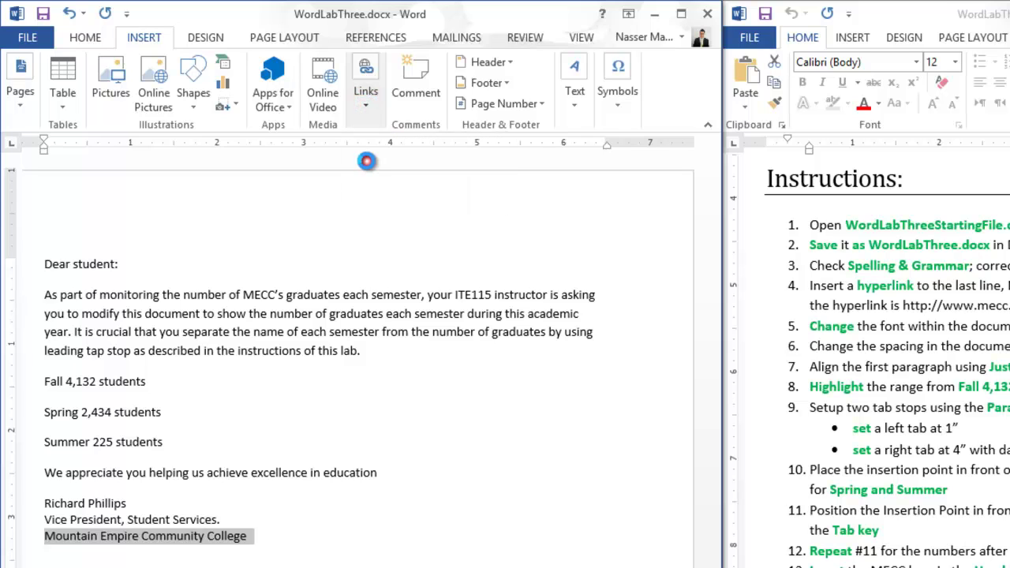
{"action": "type", "text": "http"}
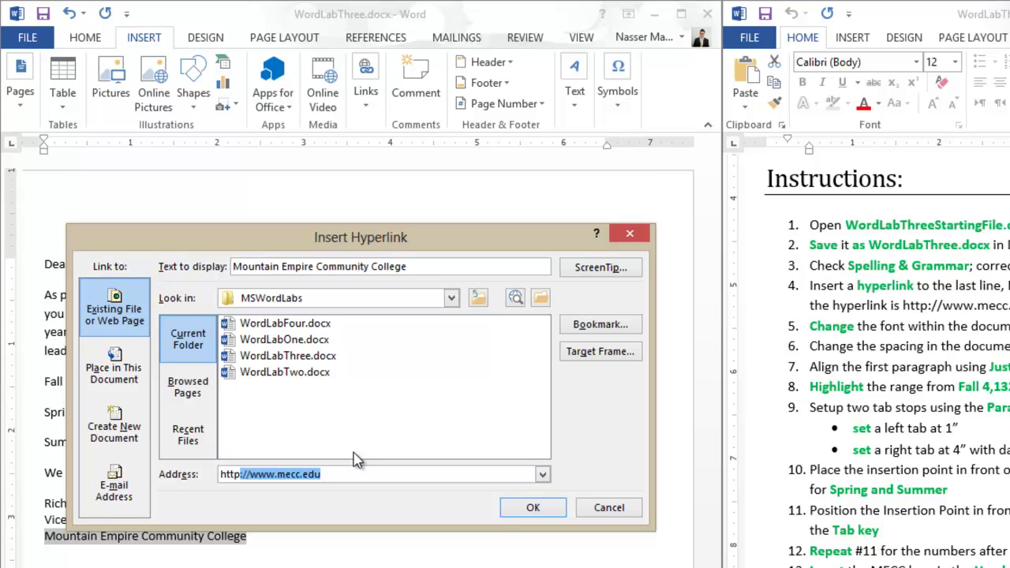
{"action": "left_click", "coordinate": [541, 512]}
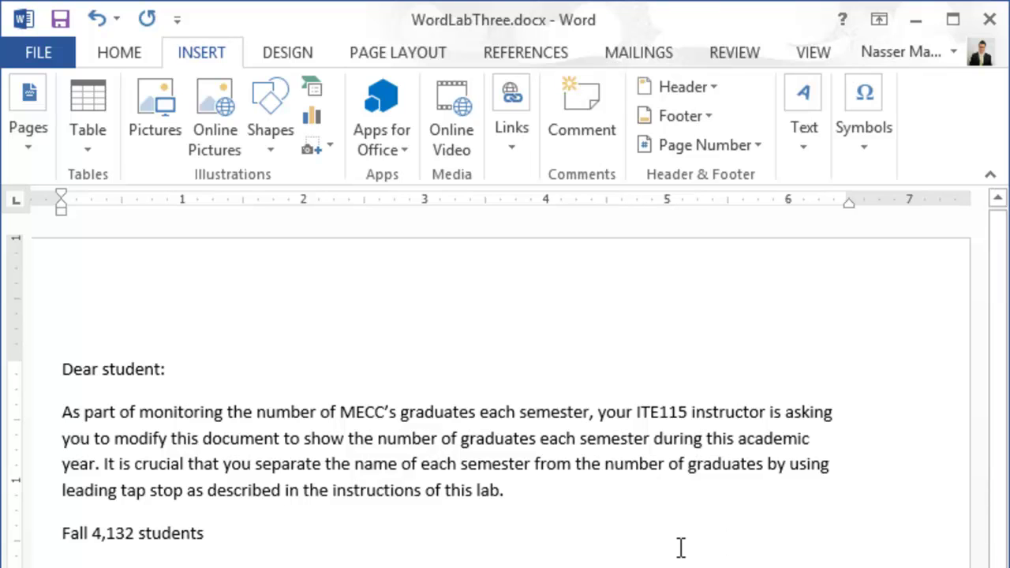
Step: Set the text of the whole document to Arial at font size 14
{"action": "left_click", "coordinate": [257, 521]}
{"action": "key", "text": "ctrl+a"}
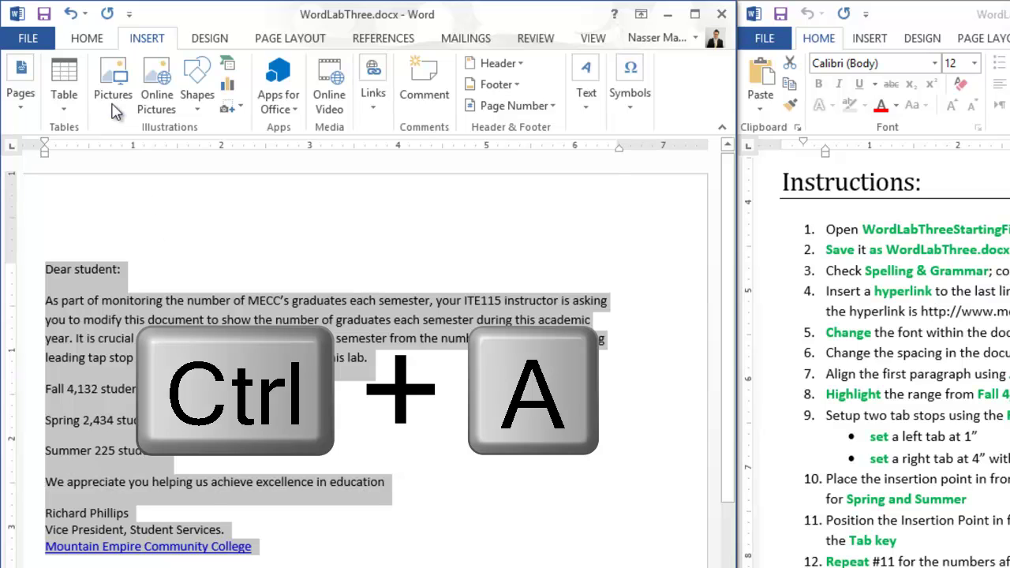
{"action": "left_click", "coordinate": [88, 38]}
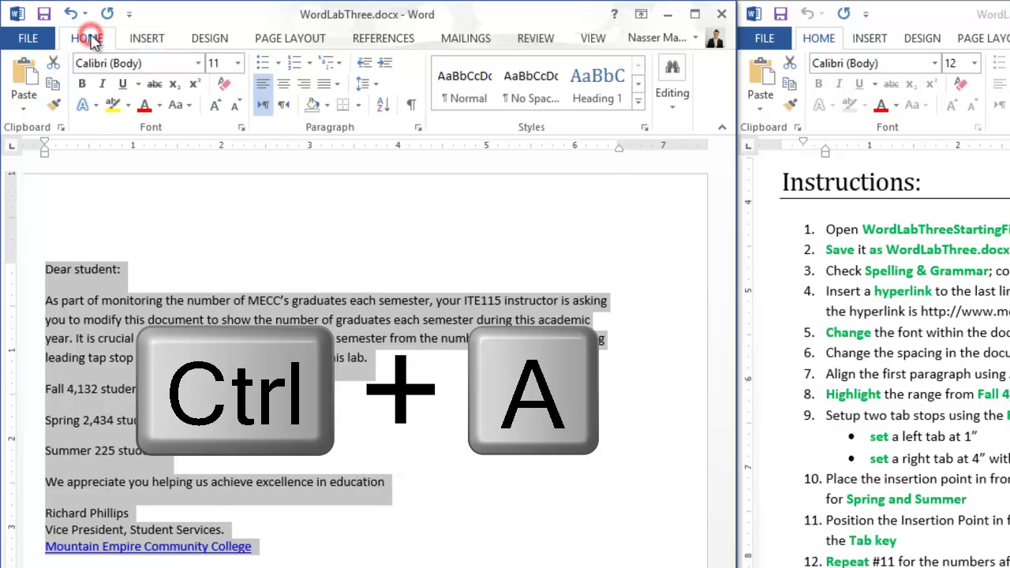
{"action": "left_click", "coordinate": [238, 62]}
{"action": "left_click", "coordinate": [216, 172]}
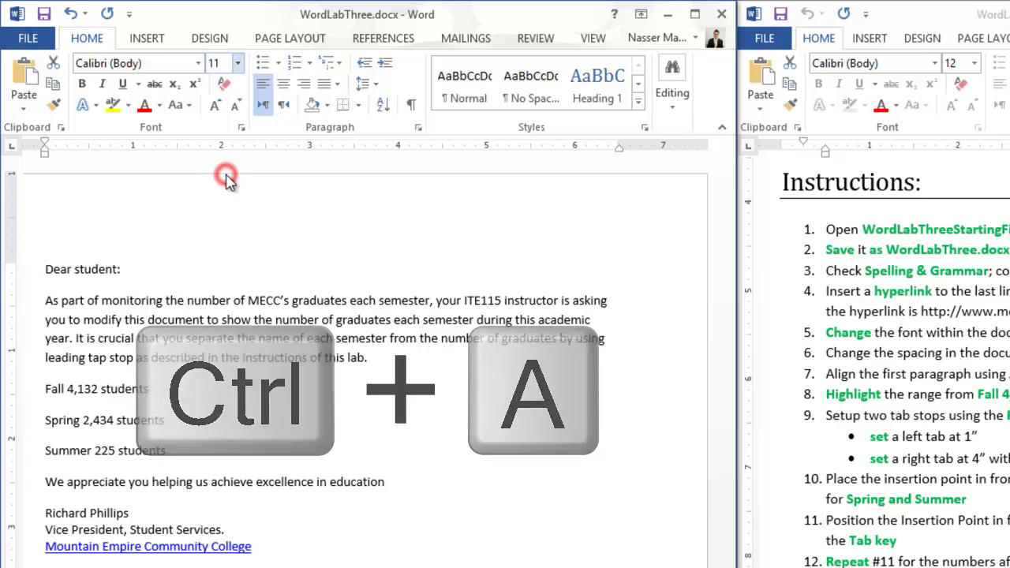
{"action": "left_click", "coordinate": [164, 62]}
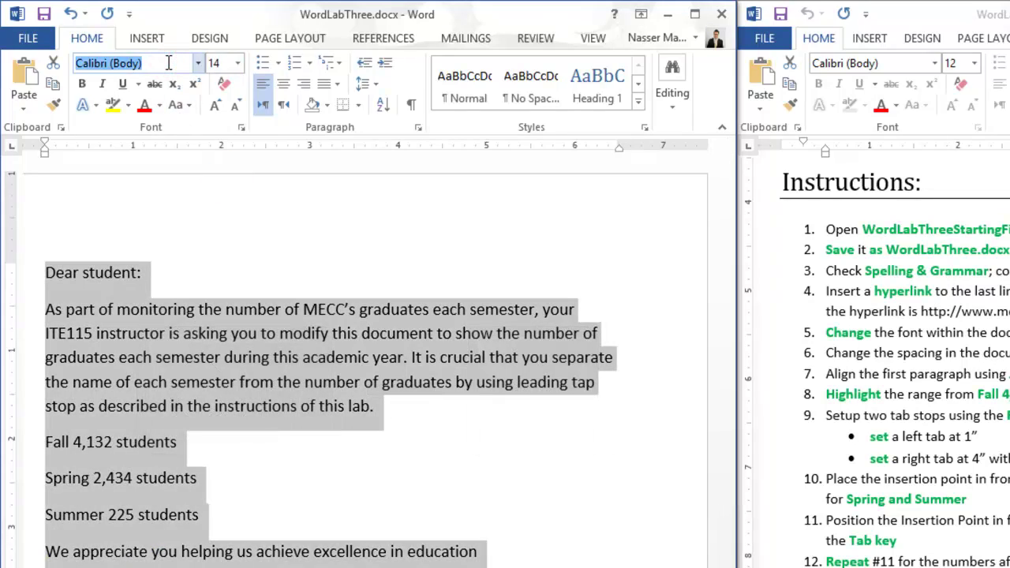
{"action": "type", "text": "Arial"}
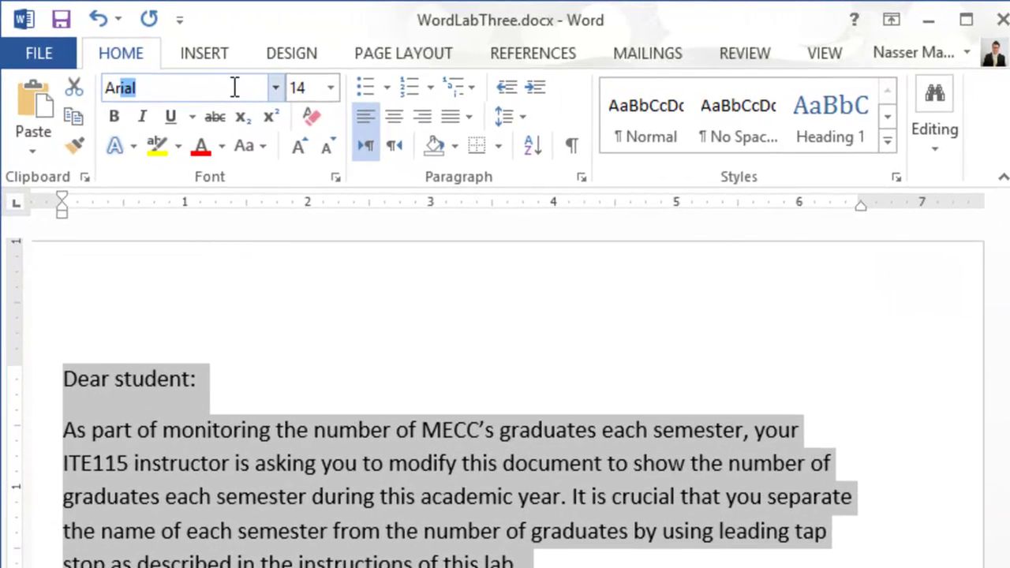
{"action": "key", "text": "Return"}
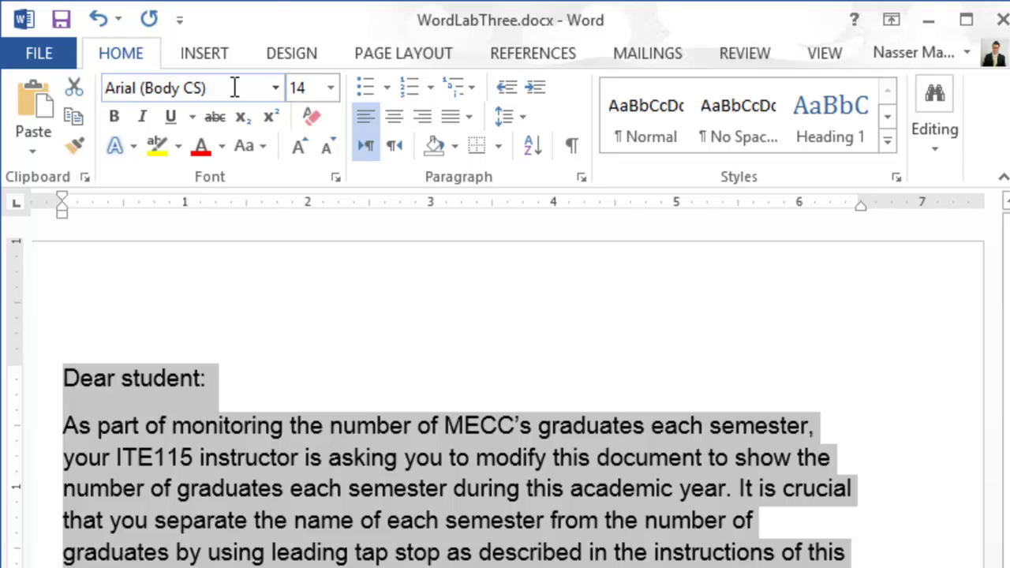
{"action": "left_click", "coordinate": [239, 85]}
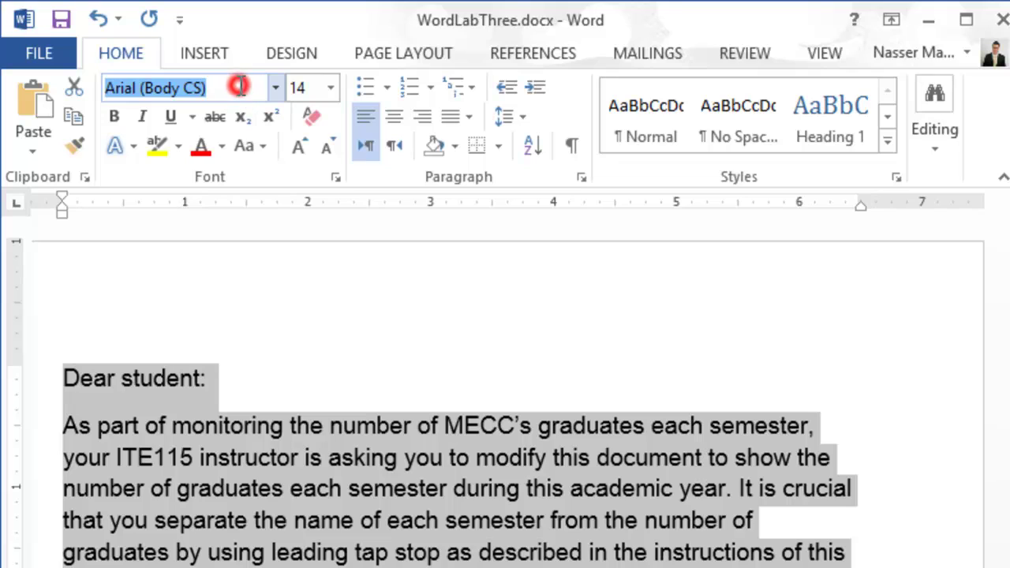
{"action": "type", "text": "A"}
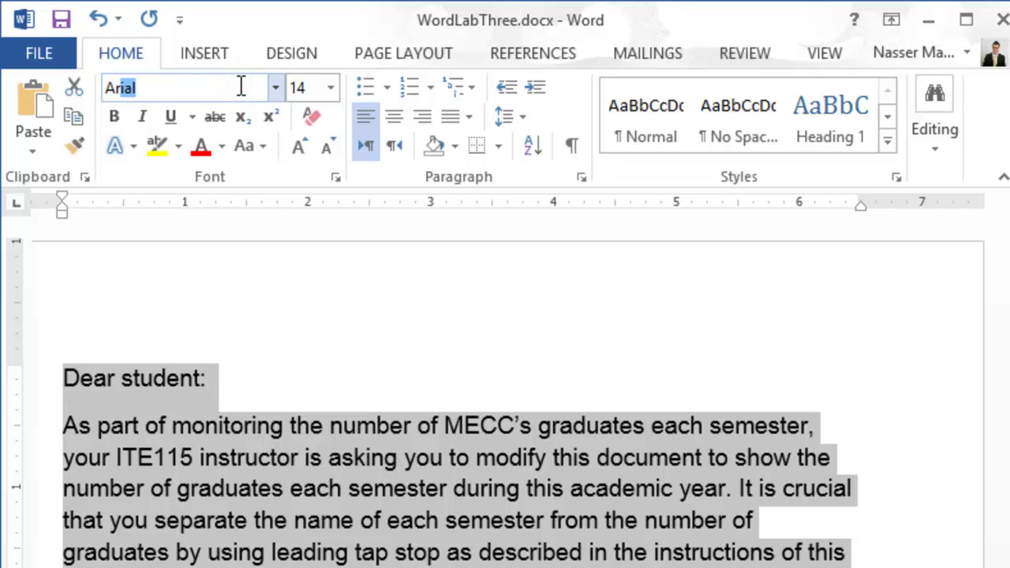
{"action": "key", "text": "Escape"}
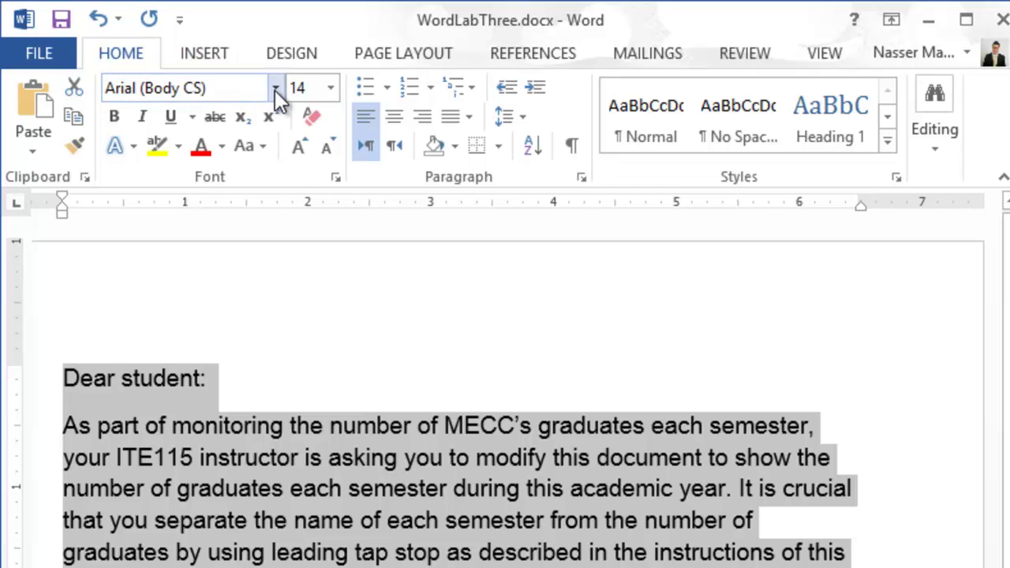
Step: Apply the Arial theme body font to the whole document and deselect the text
{"action": "left_click", "coordinate": [275, 88]}
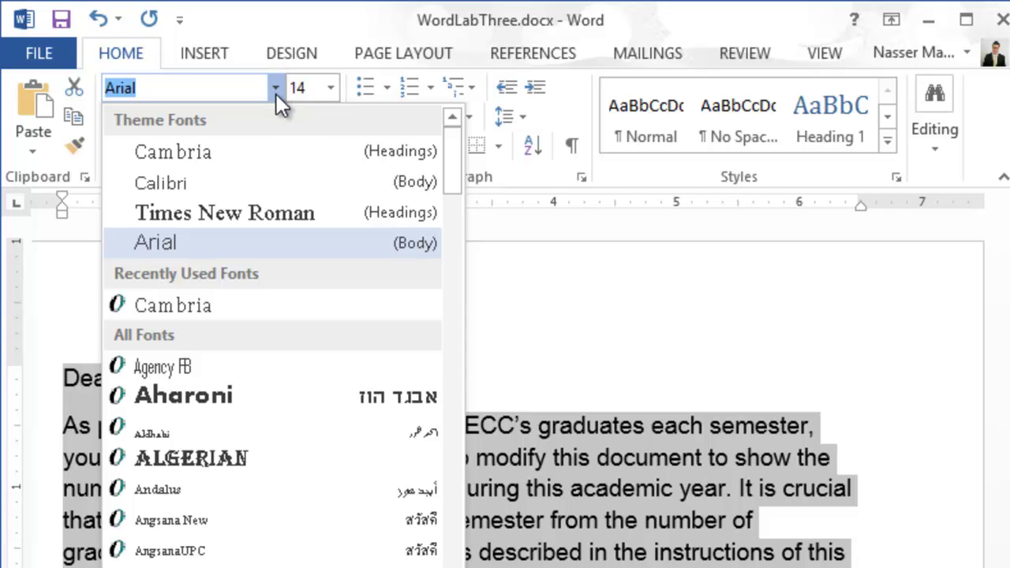
{"action": "left_click", "coordinate": [271, 235]}
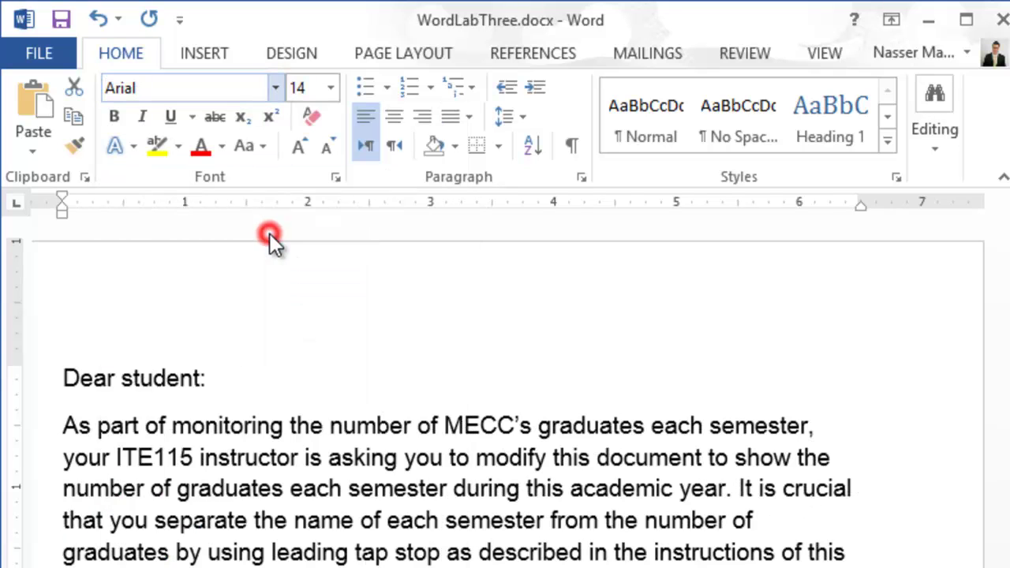
{"action": "left_click", "coordinate": [387, 521]}
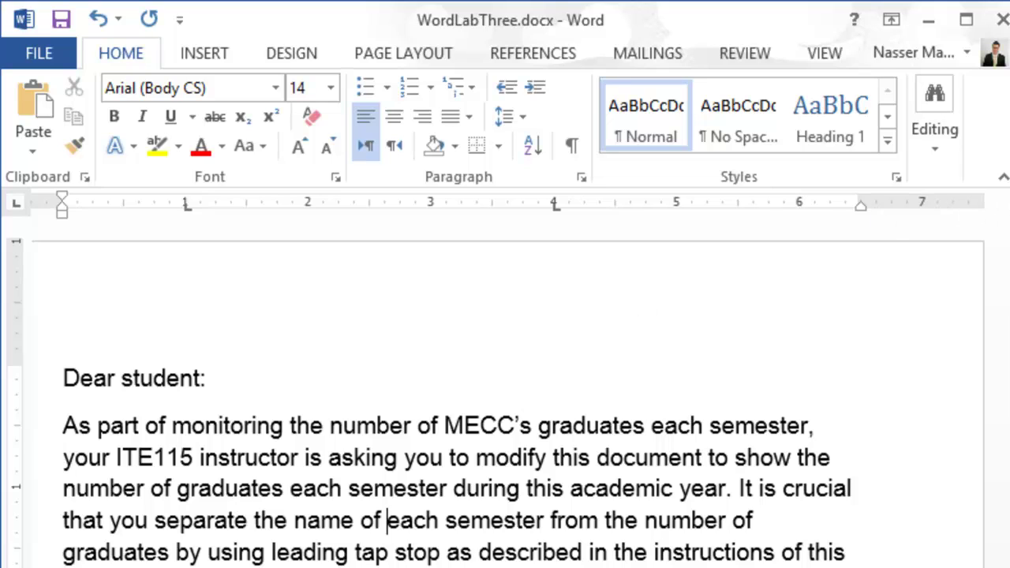
Step: Set the line spacing of the whole document to 1.5 lines
{"action": "left_click", "coordinate": [727, 488]}
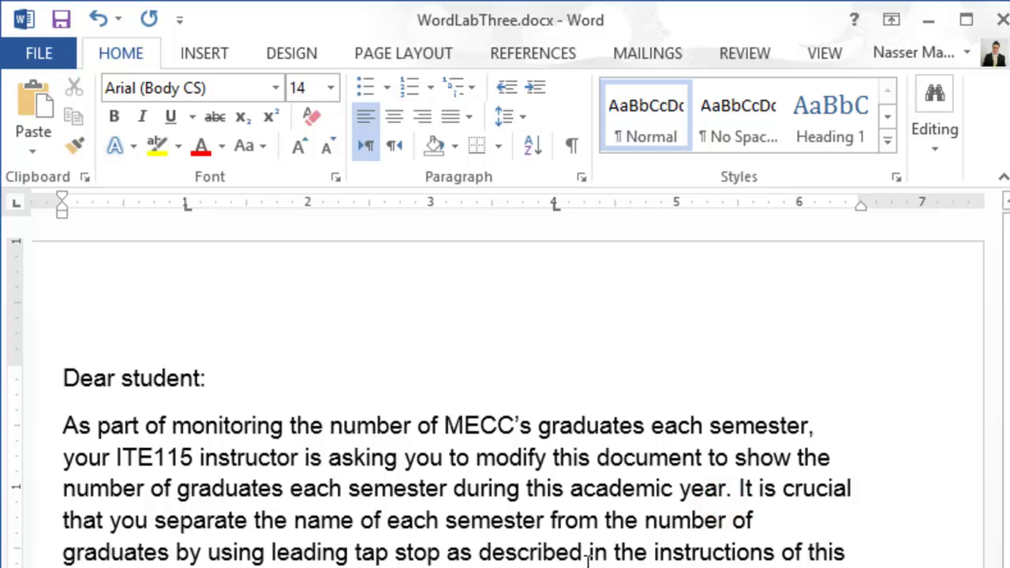
{"action": "key", "text": "ctrl+a"}
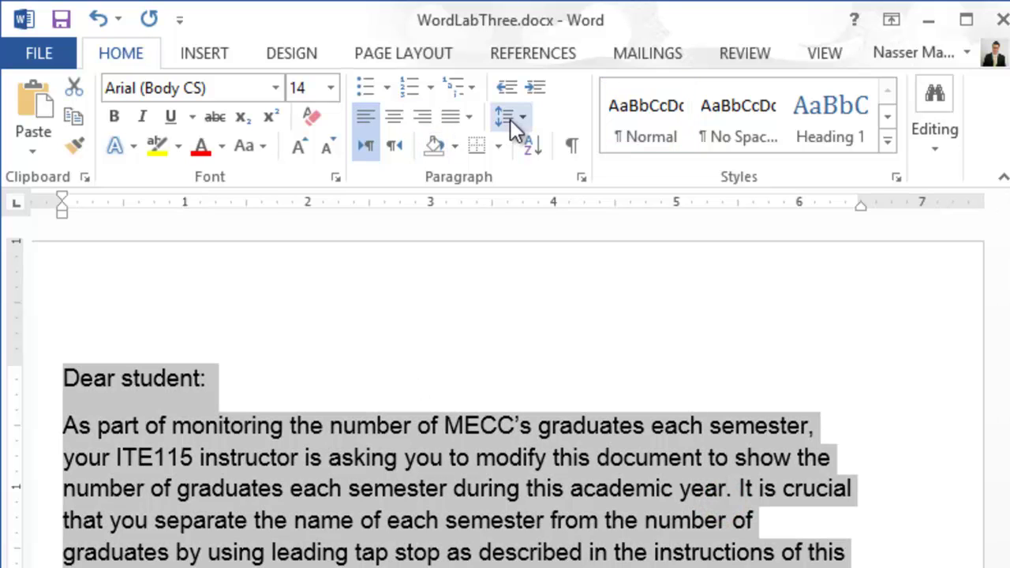
{"action": "left_click", "coordinate": [511, 118]}
{"action": "left_click", "coordinate": [572, 208]}
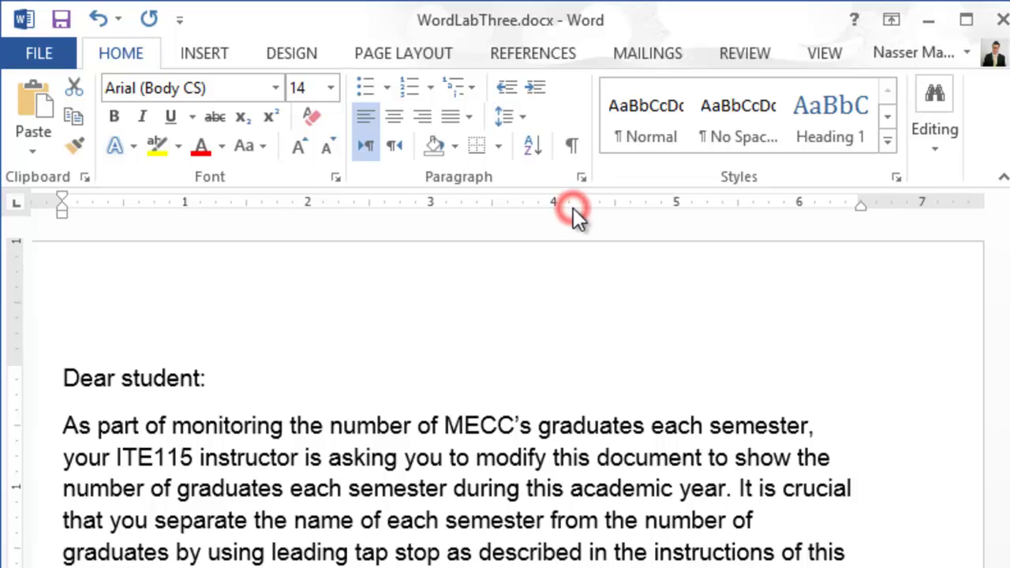
{"action": "left_click", "coordinate": [911, 517]}
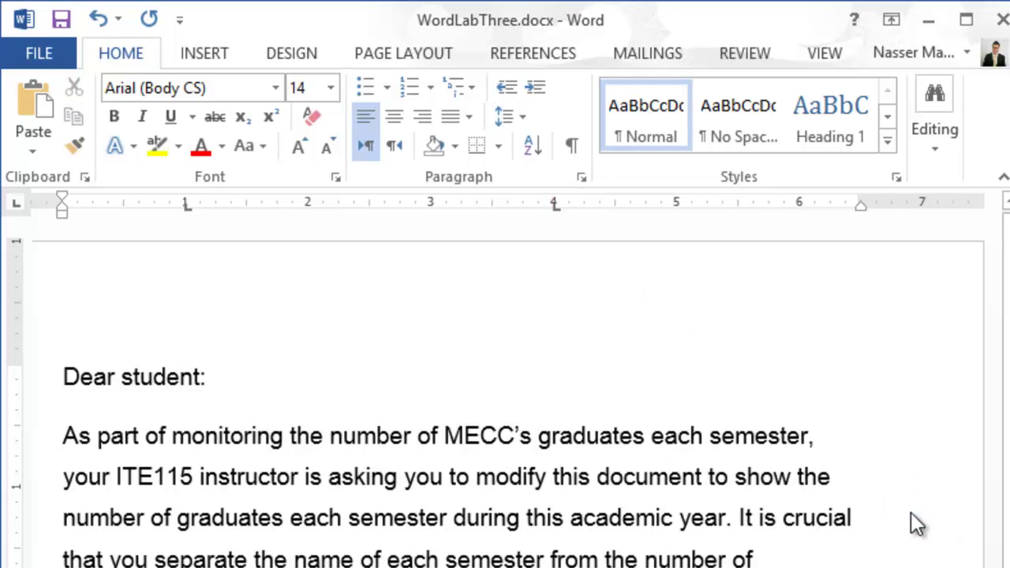
Step: Justify the first paragraph, starting at "As part of monitoring"
{"action": "left_click", "coordinate": [522, 477]}
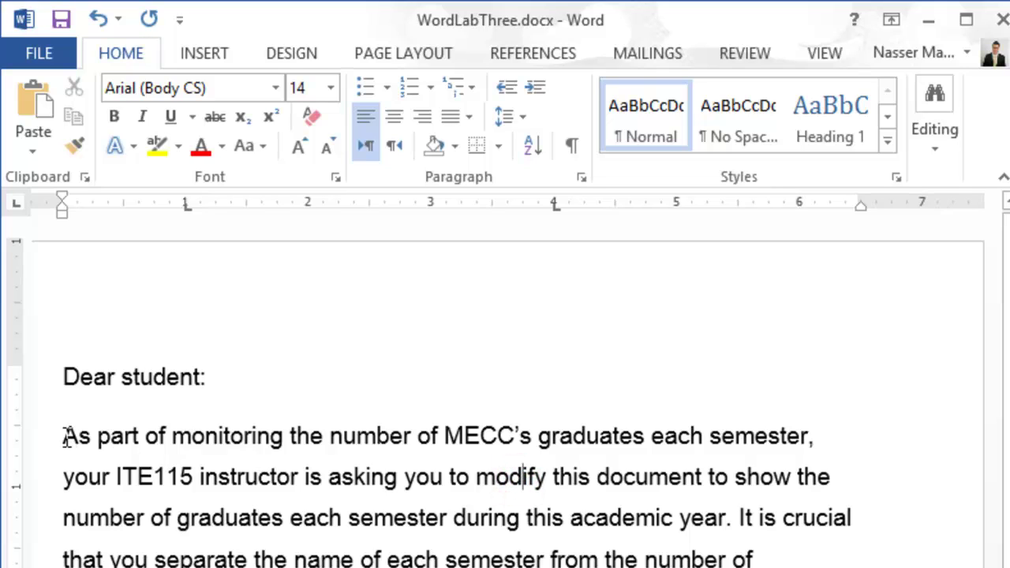
{"action": "left_click_drag", "start_coordinate": [65, 436], "coordinate": [759, 562]}
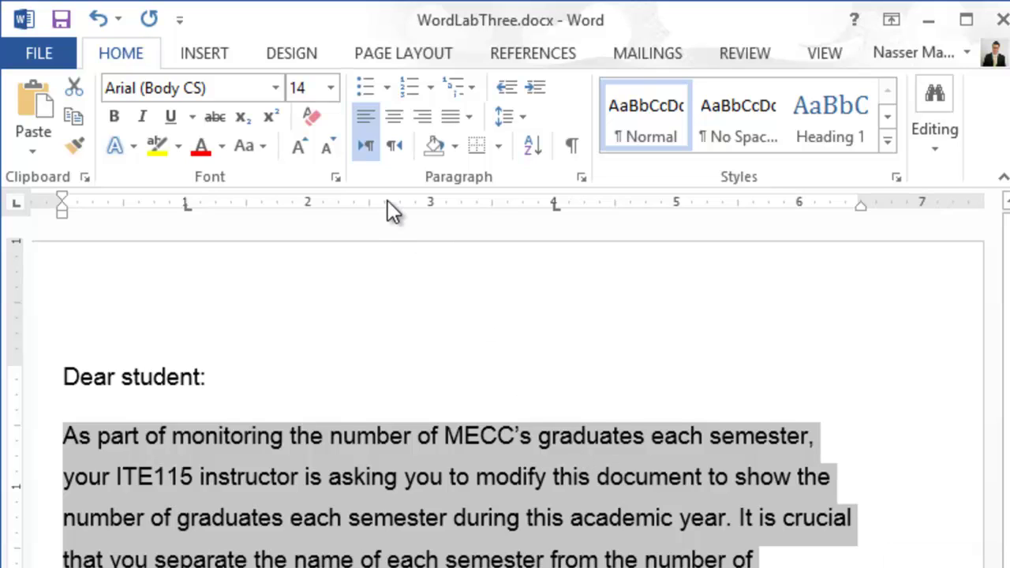
{"action": "left_click", "coordinate": [451, 116]}
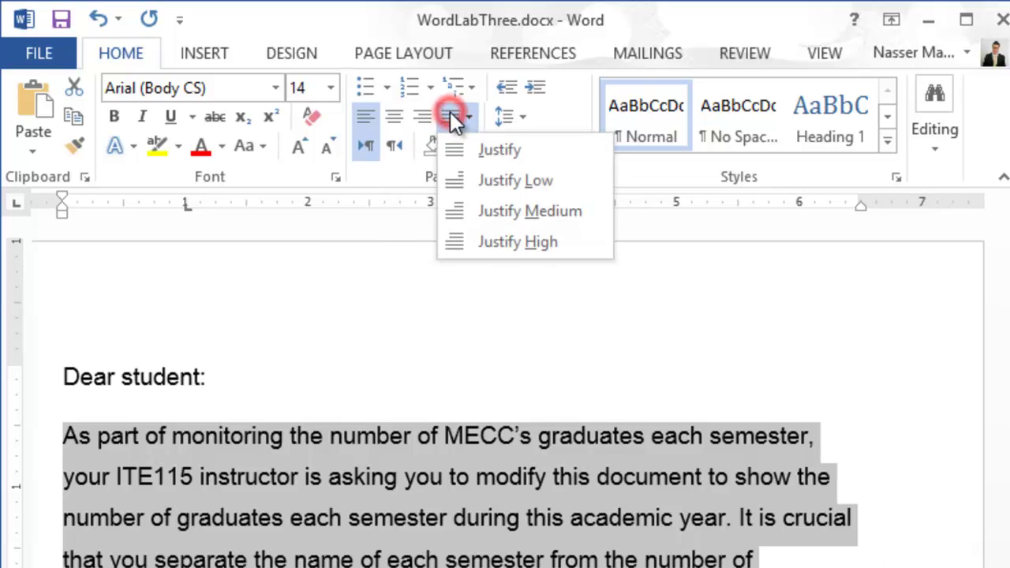
{"action": "left_click", "coordinate": [474, 155]}
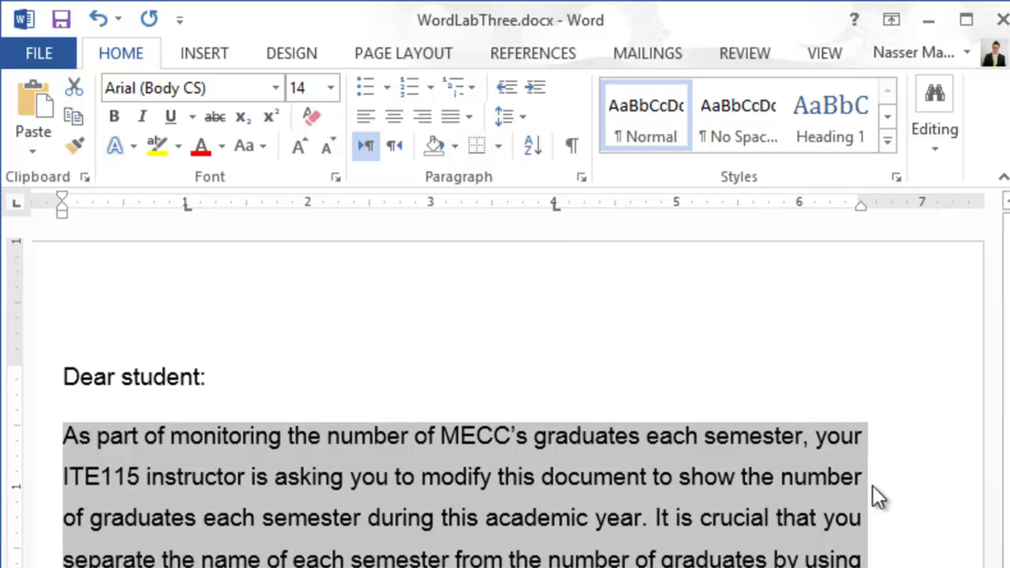
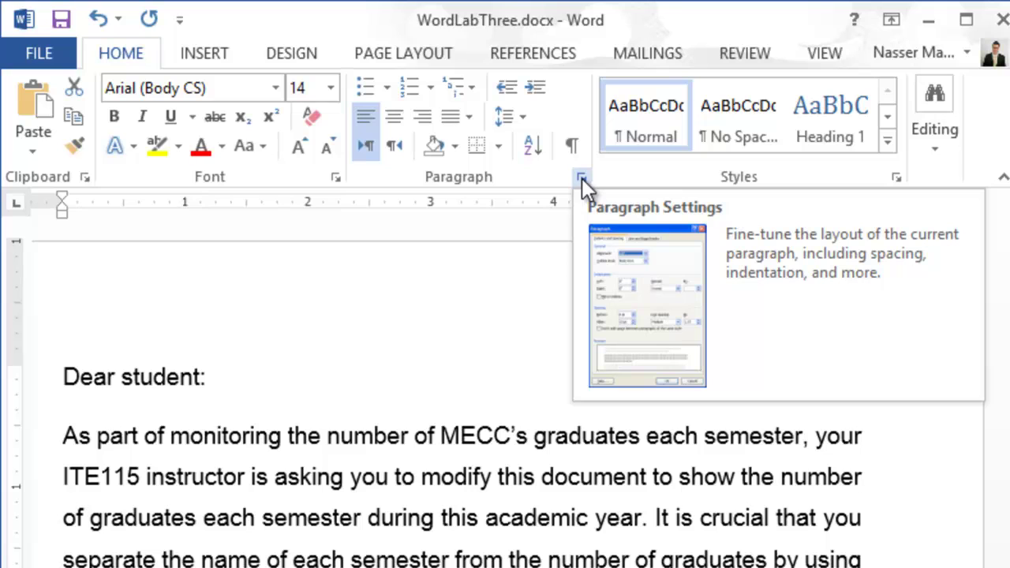
Step: Set a left-aligned tab stop at 1" without a leader for the Fall, Spring and Summer lines
{"action": "left_click", "coordinate": [582, 177]}
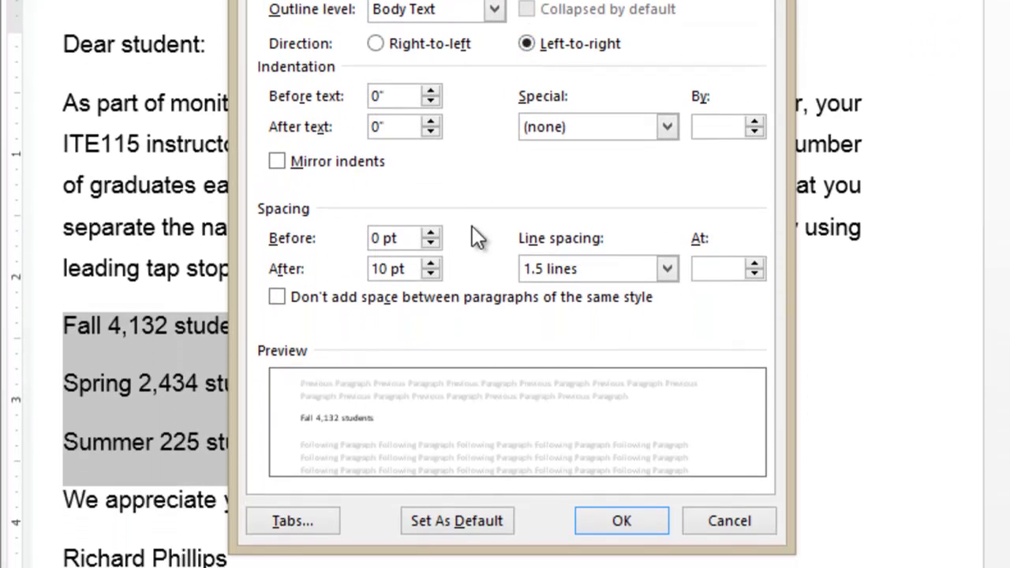
{"action": "left_click", "coordinate": [290, 524]}
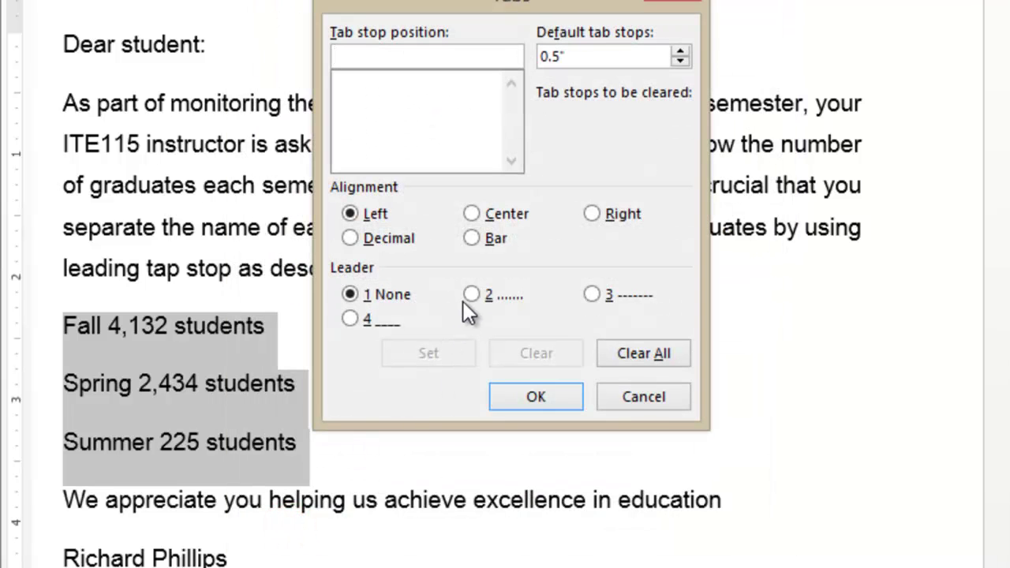
{"action": "type", "text": "1"}
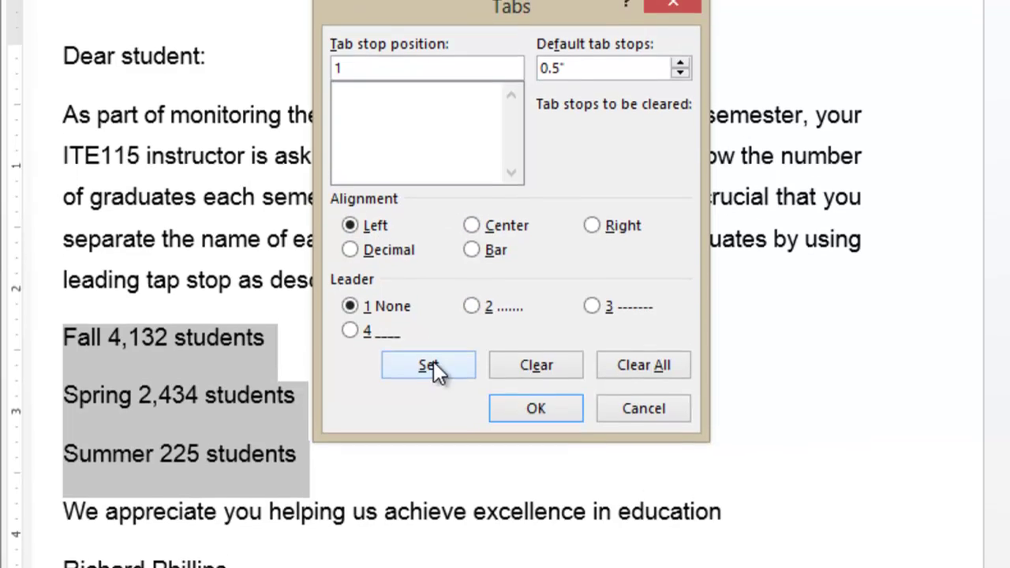
{"action": "left_click", "coordinate": [435, 397]}
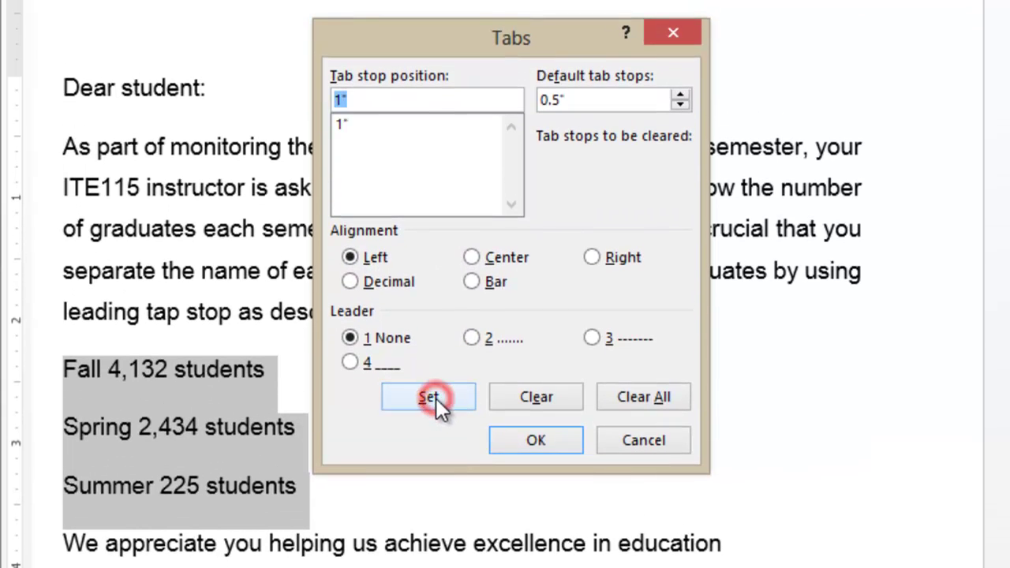
Step: Add a left-aligned tab stop at 4" for the semester lines and clear it again
{"action": "type", "text": "4"}
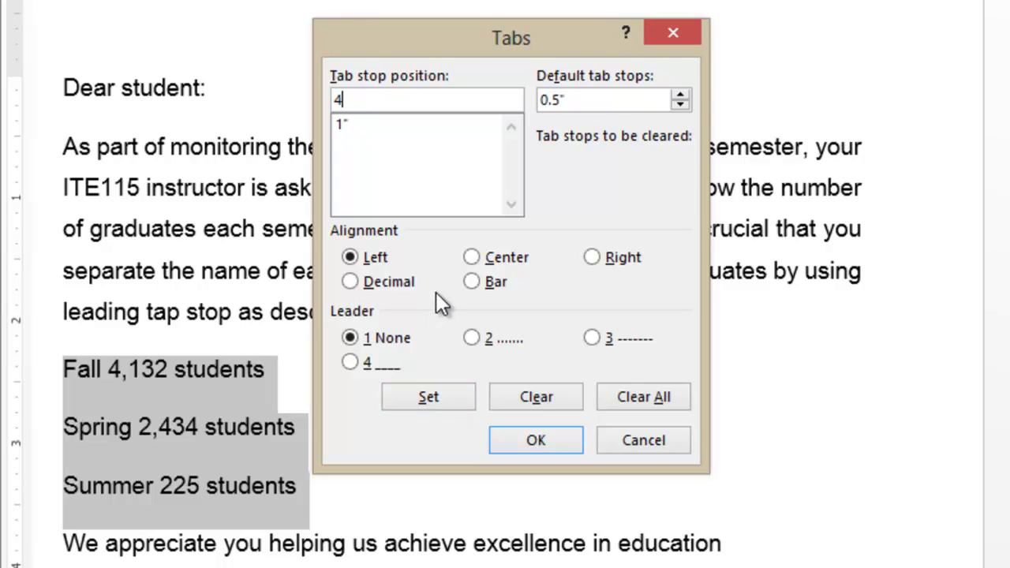
{"action": "left_click", "coordinate": [438, 390]}
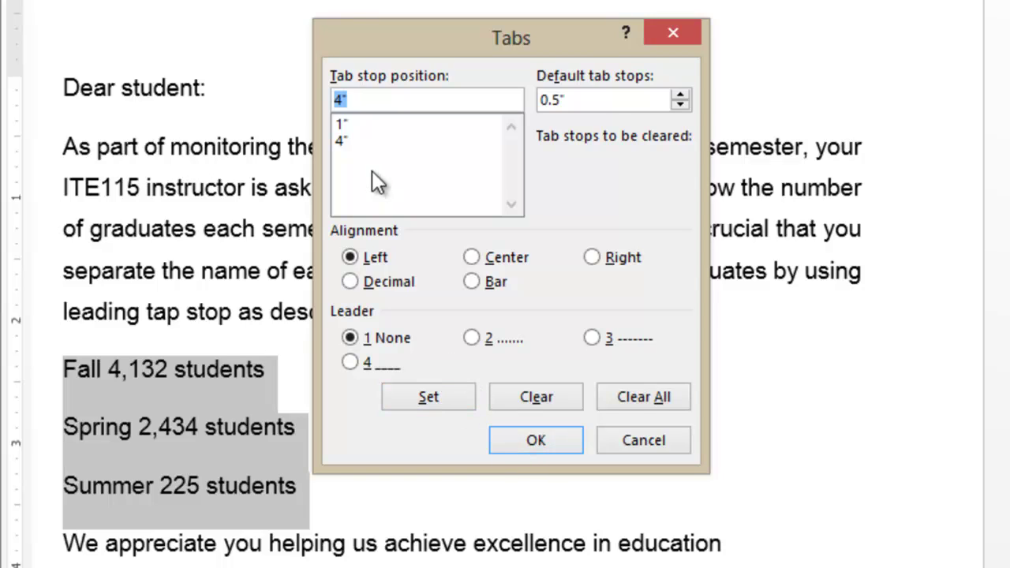
{"action": "left_click", "coordinate": [342, 142]}
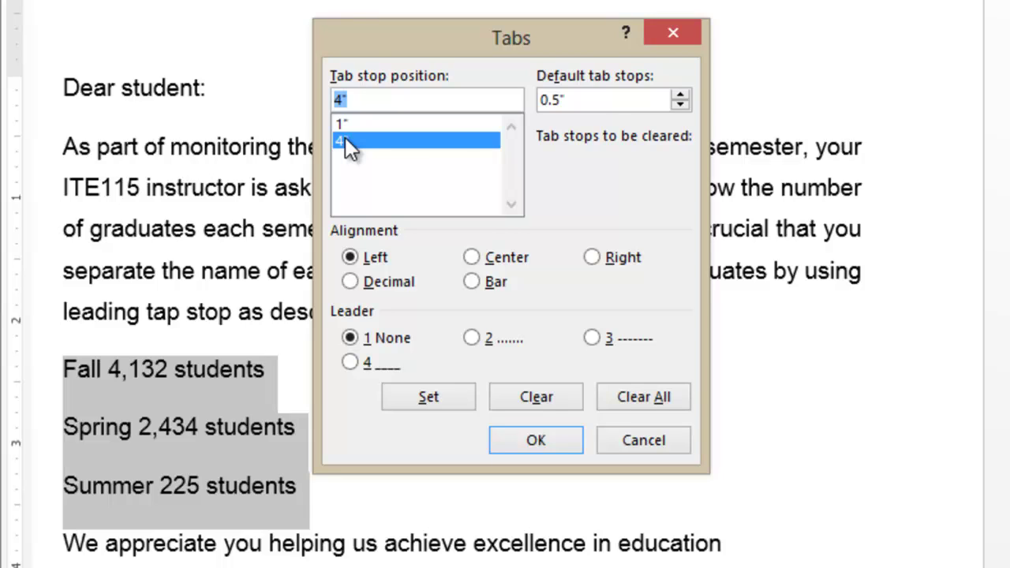
{"action": "left_click", "coordinate": [536, 395]}
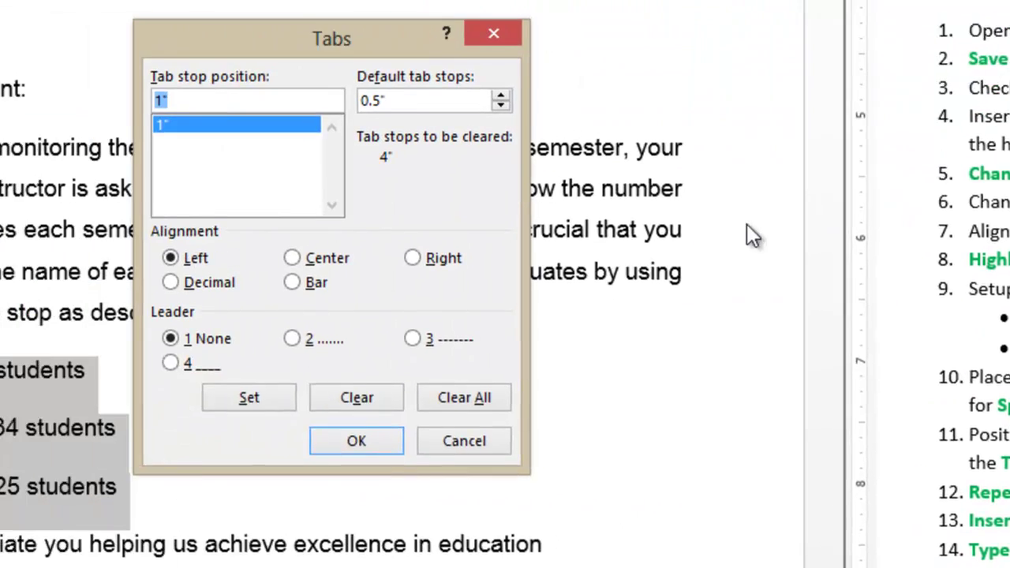
Step: Set a right-aligned tab stop at 4" with the dashed leader (3) for the Fall, Spring and Summer lines
{"action": "type", "text": "4"}
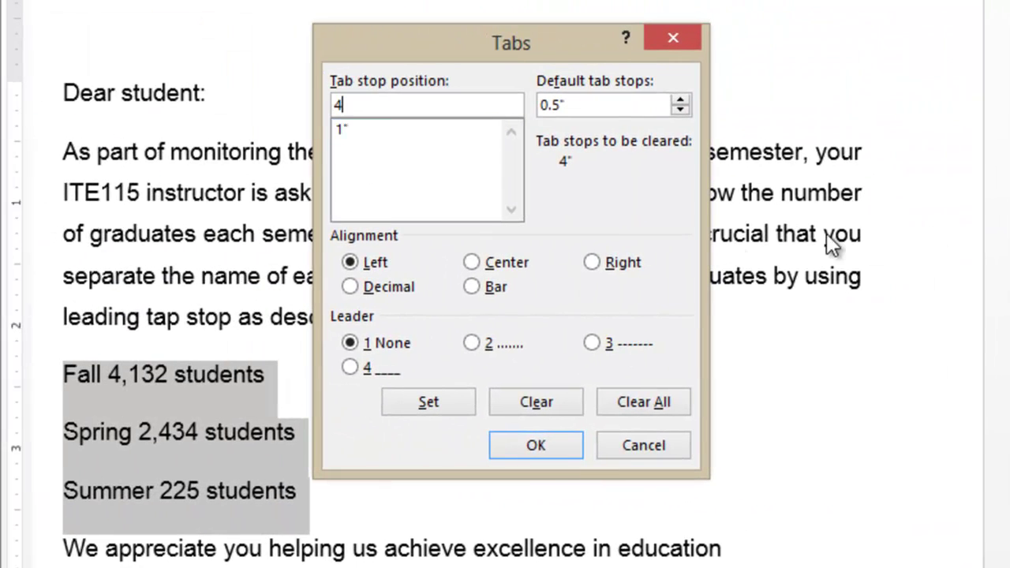
{"action": "left_click", "coordinate": [594, 260]}
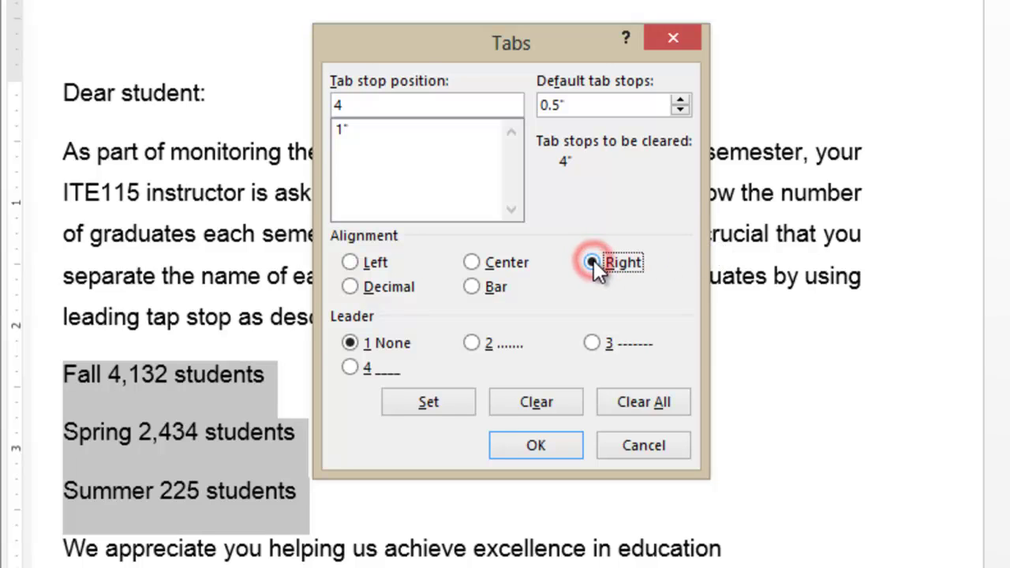
{"action": "left_click", "coordinate": [591, 343]}
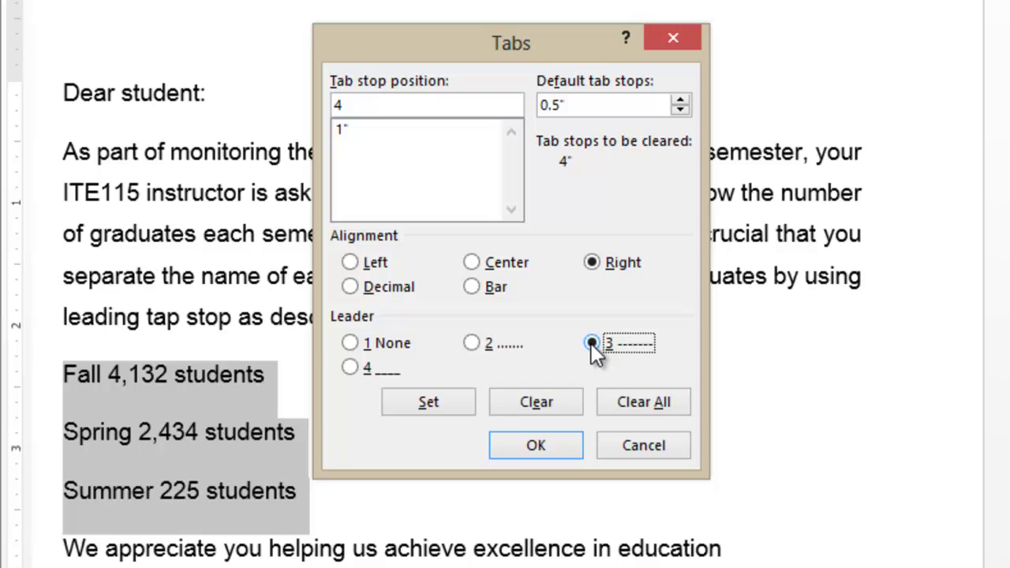
{"action": "left_click", "coordinate": [447, 398]}
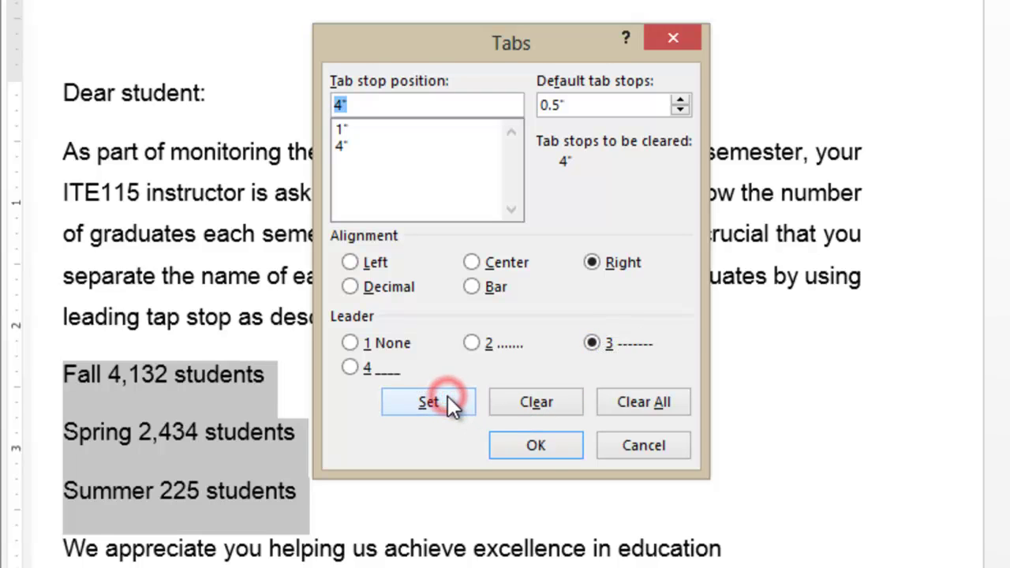
{"action": "left_click", "coordinate": [537, 446]}
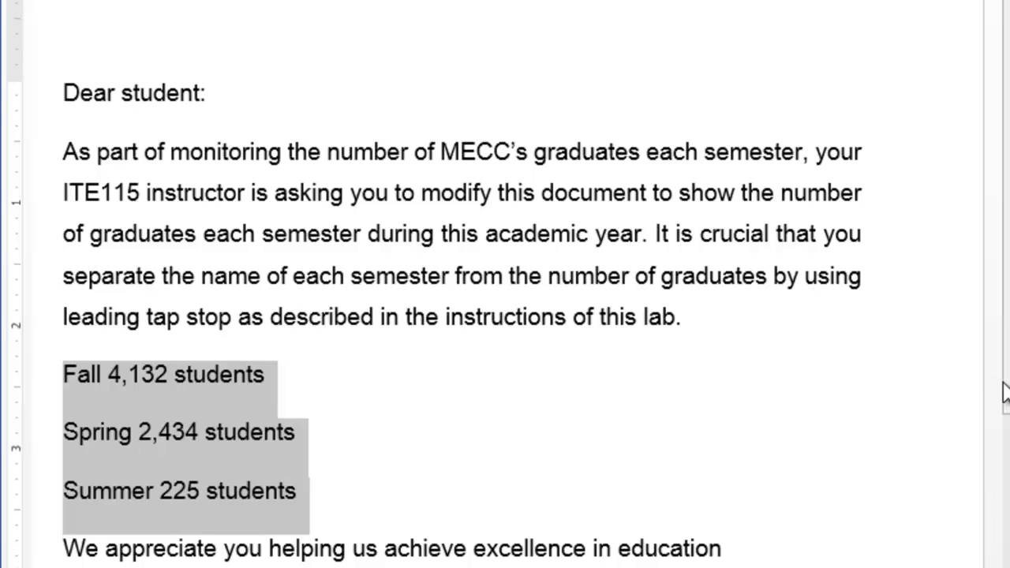
Step: Indent the Fall, Spring and Summer lines to the 1" tab stop by inserting a tab before each semester name
{"action": "left_click", "coordinate": [40, 367]}
{"action": "left_click", "coordinate": [64, 371]}
{"action": "key", "text": "Tab"}
{"action": "left_click", "coordinate": [63, 433]}
{"action": "key", "text": "Tab"}
{"action": "left_click", "coordinate": [63, 489]}
{"action": "key", "text": "Tab"}
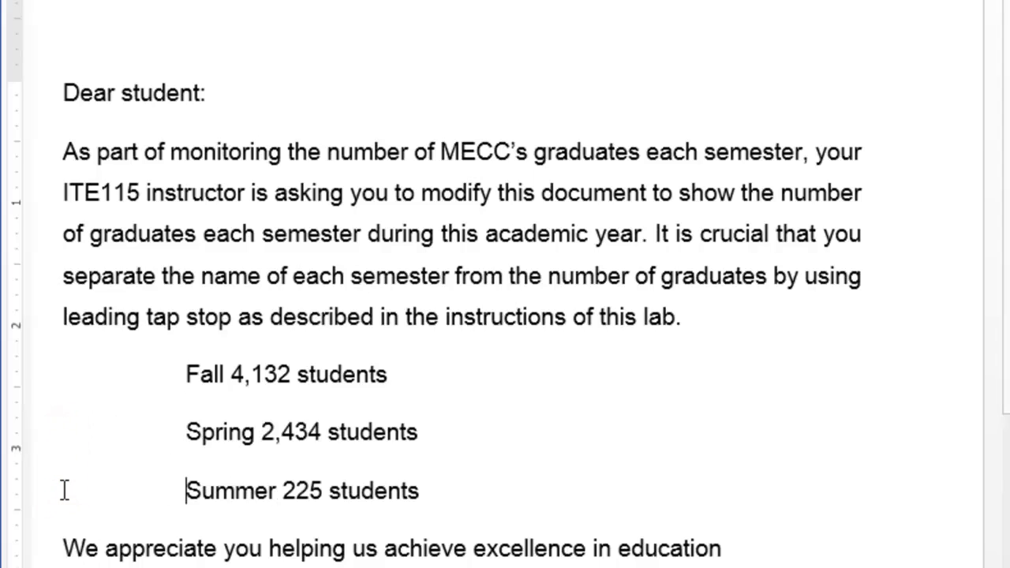
Step: Insert a tab before 4,132, 2,434 and 225 students to align the numbers at the dashed 4" tab stop
{"action": "left_click", "coordinate": [233, 374]}
{"action": "key", "text": "Tab"}
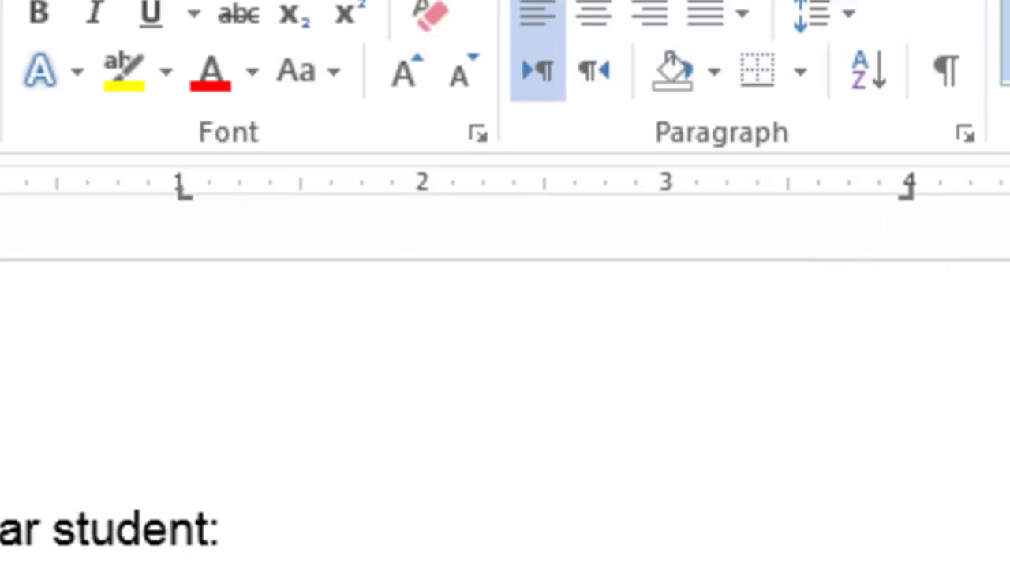
{"action": "left_click", "coordinate": [241, 368]}
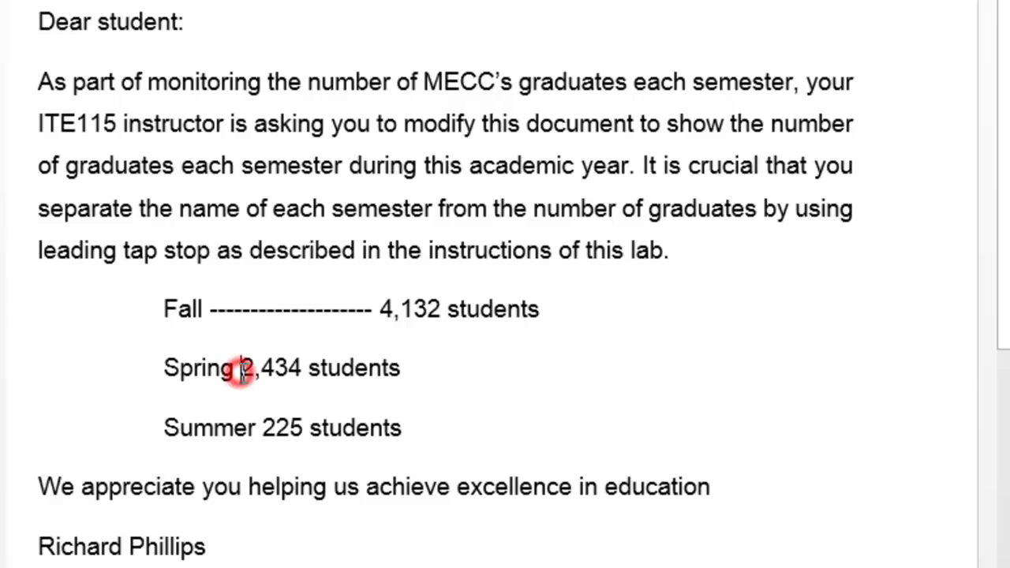
{"action": "key", "text": "Tab"}
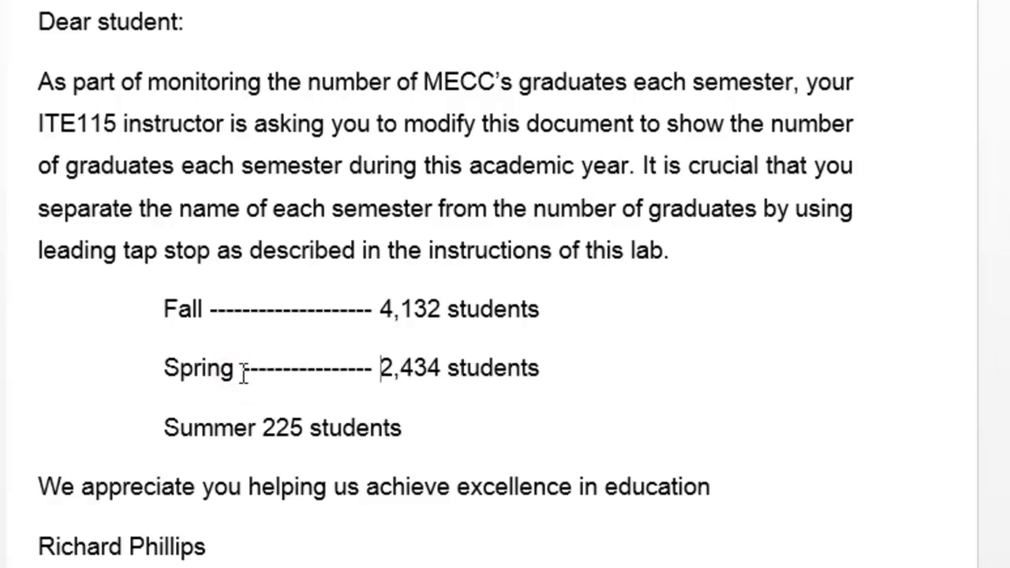
{"action": "left_click", "coordinate": [262, 427]}
{"action": "key", "text": "Tab"}
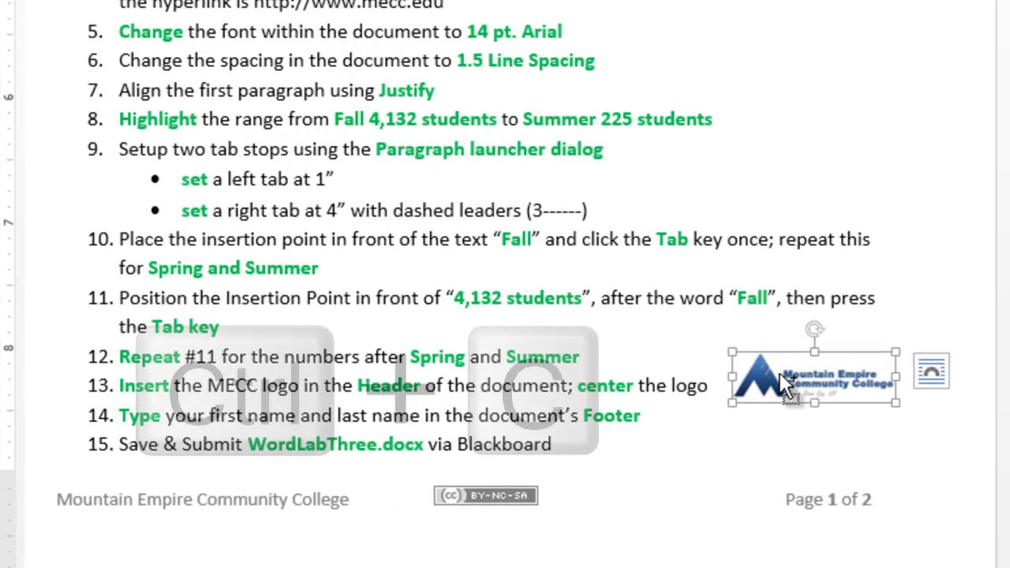
Step: Copy the MECC logo from the lab instructions and paste it into the header of WordLabThree.docx
{"action": "key", "text": "ctrl+c"}
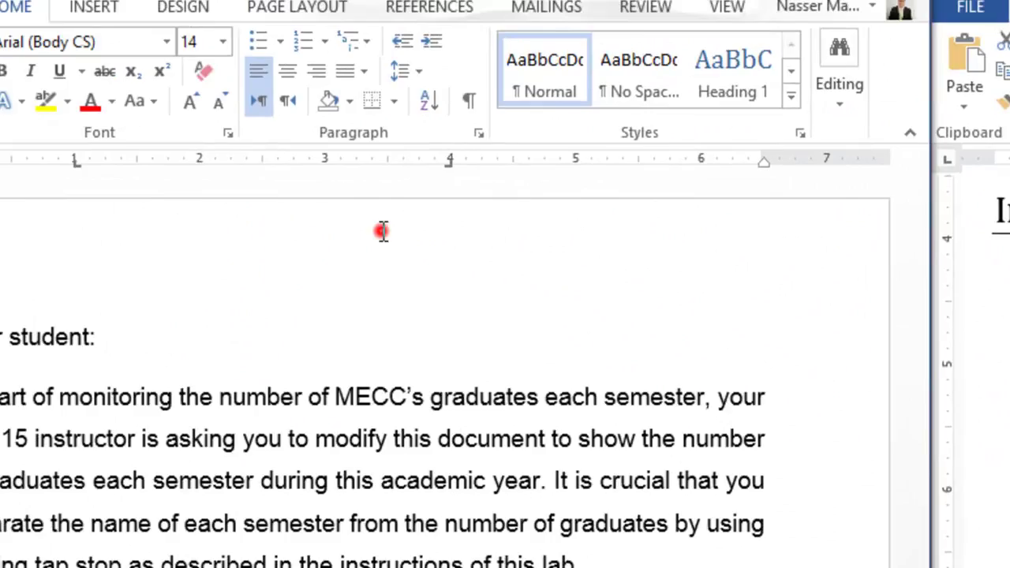
{"action": "double_click", "coordinate": [378, 228]}
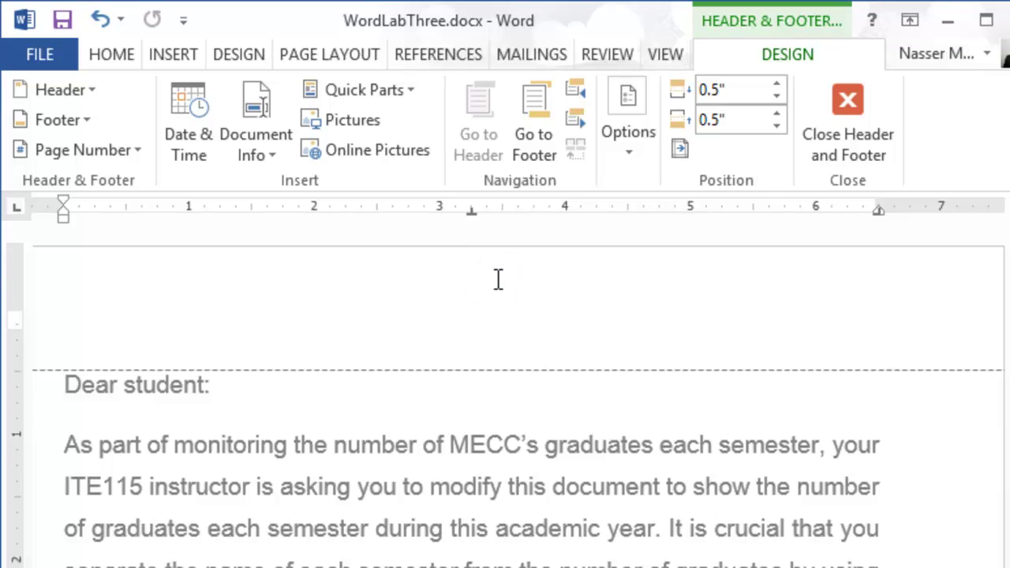
{"action": "key", "text": "ctrl+v"}
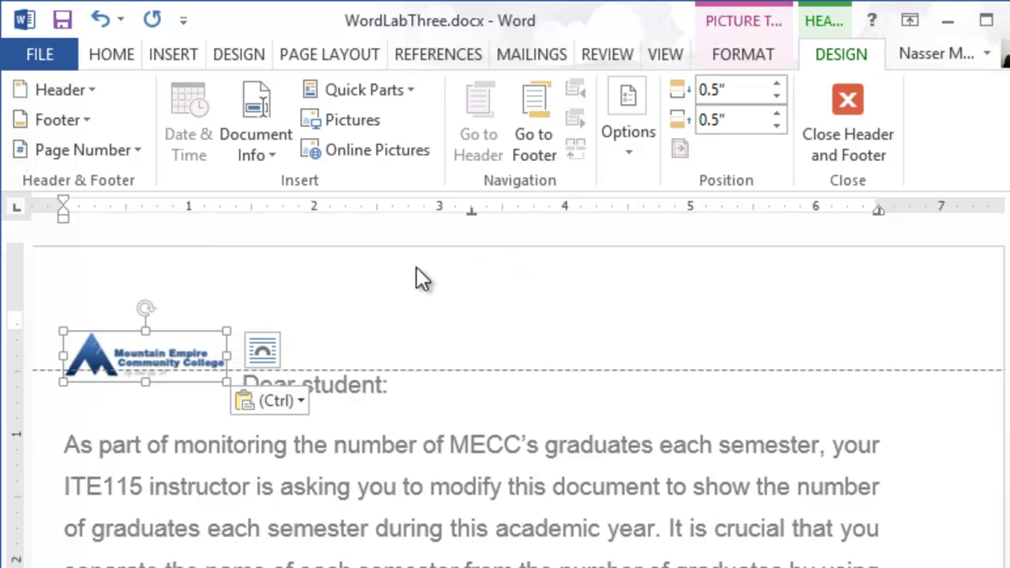
Step: Try to center the pasted logo with center paragraph alignment, and delete the logo from the header
{"action": "left_click", "coordinate": [118, 56]}
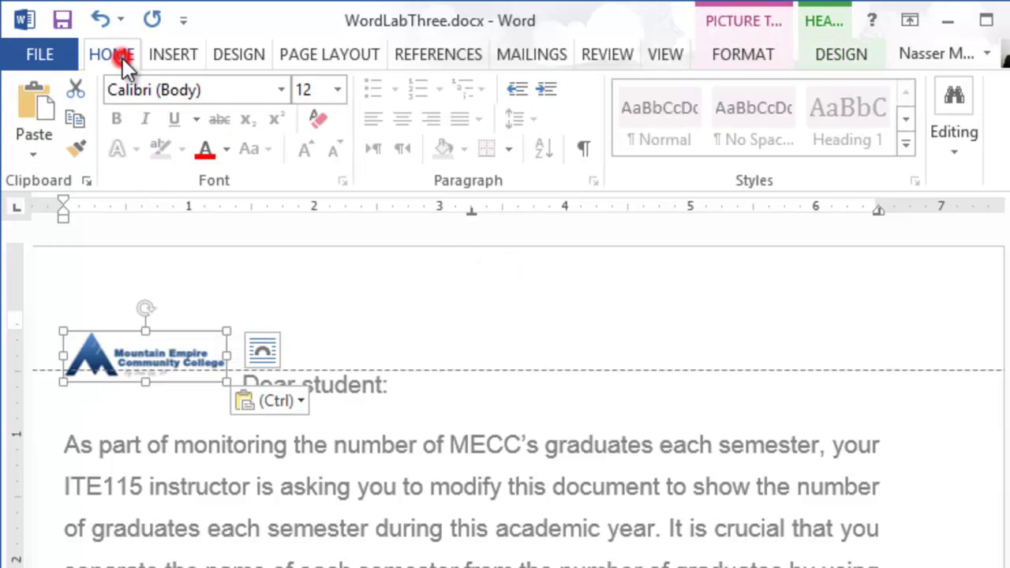
{"action": "left_click", "coordinate": [189, 320]}
{"action": "left_click", "coordinate": [172, 357]}
{"action": "left_click", "coordinate": [175, 55]}
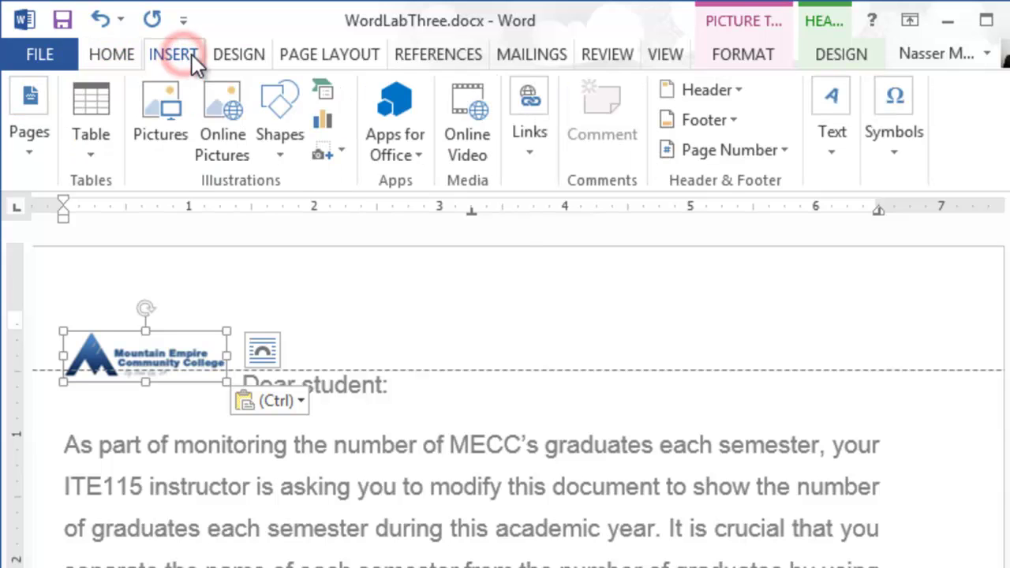
{"action": "left_click", "coordinate": [314, 298]}
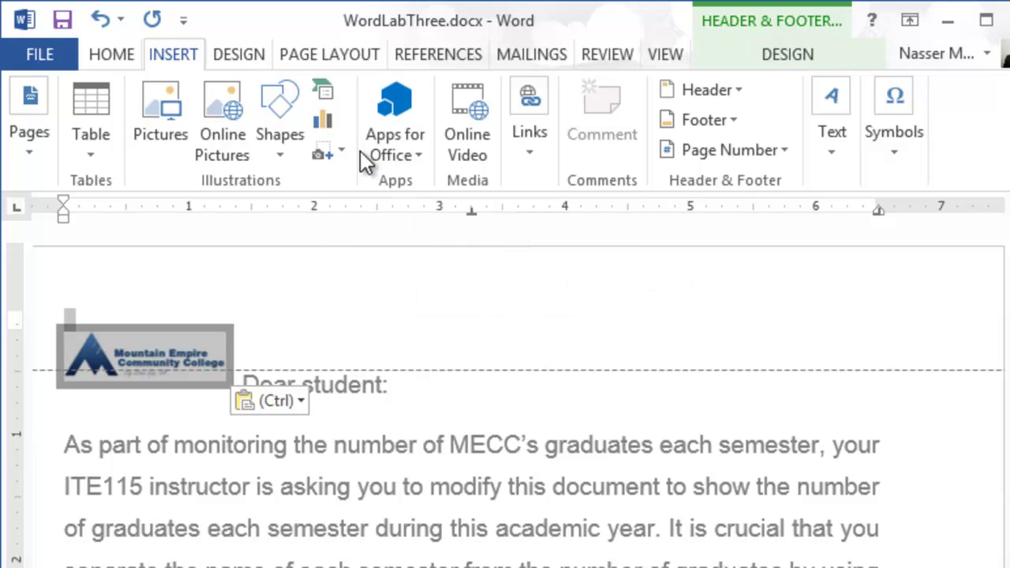
{"action": "left_click", "coordinate": [115, 53]}
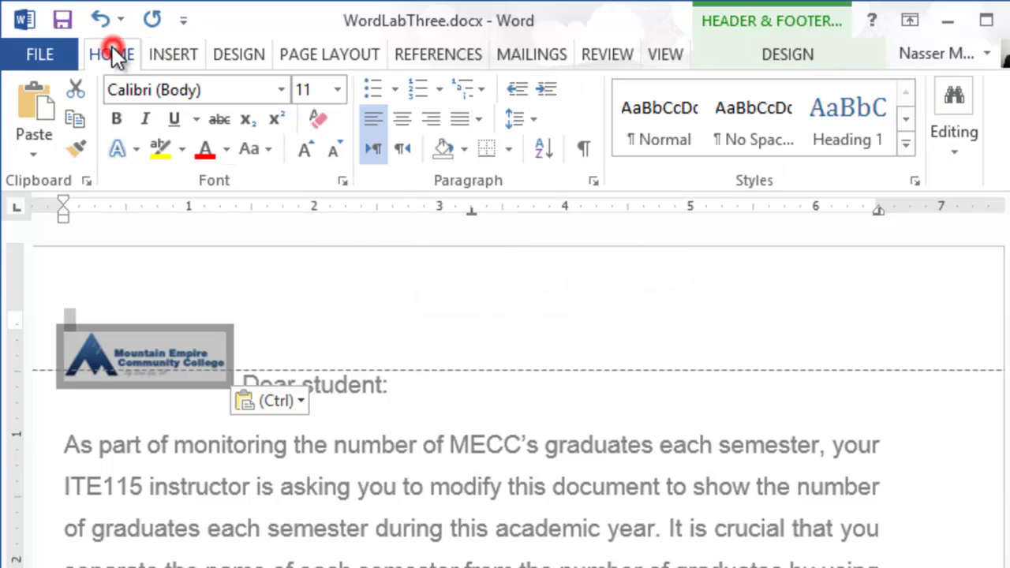
{"action": "left_click", "coordinate": [404, 118]}
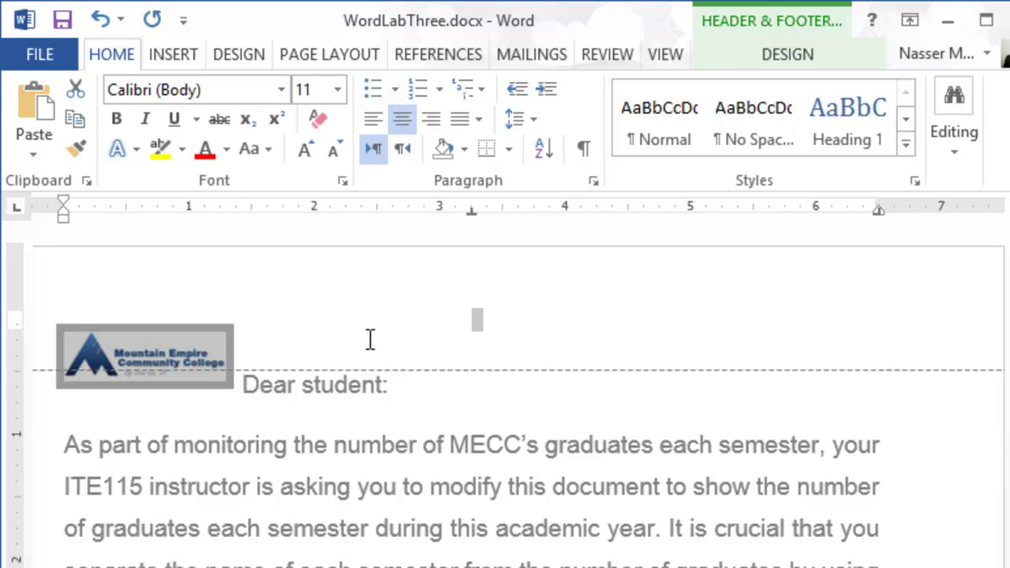
{"action": "key", "text": "Delete"}
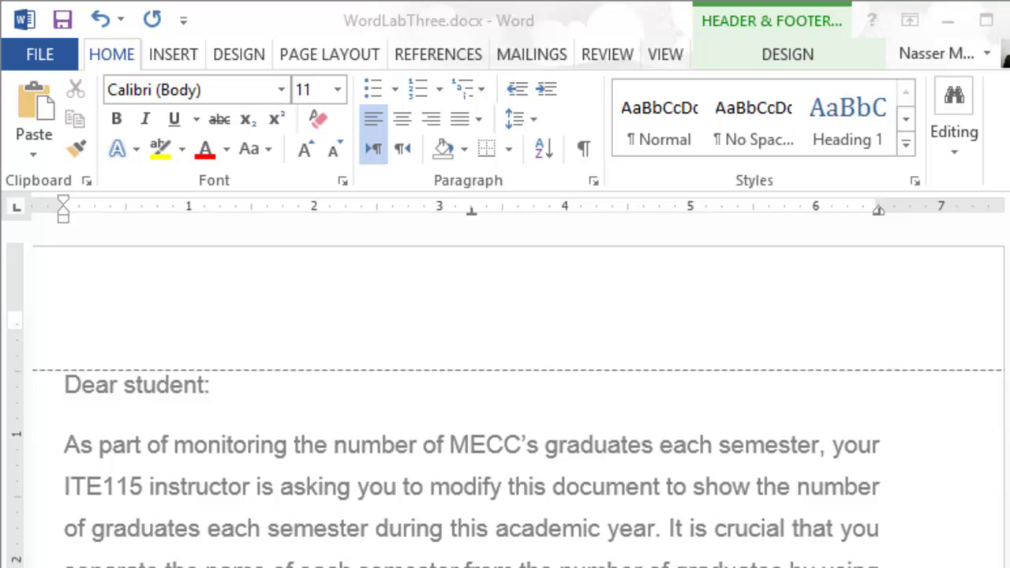
Step: Paste the MECC logo into the header again and move it to the horizontal center of the page
{"action": "left_click", "coordinate": [529, 316]}
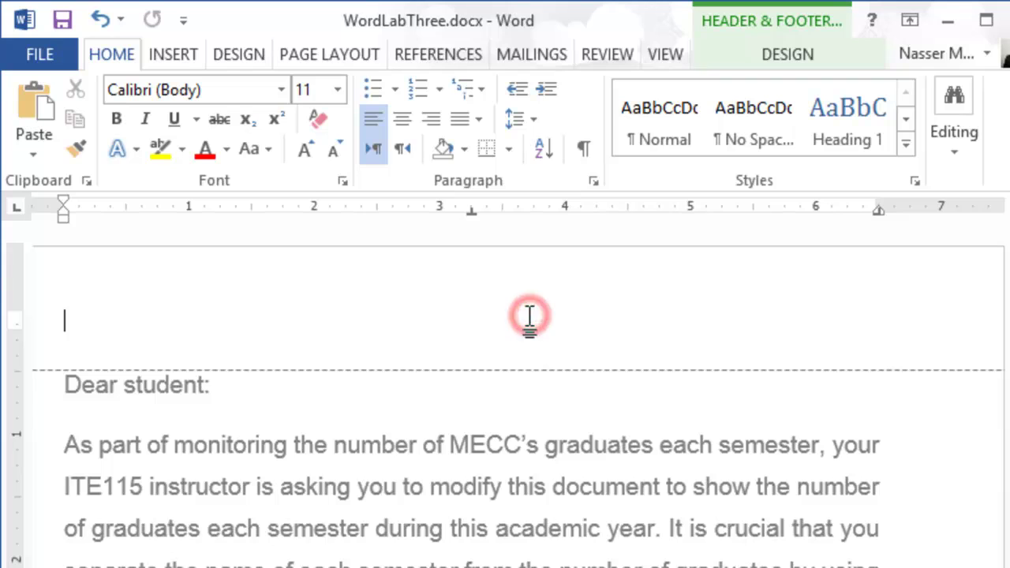
{"action": "left_click", "coordinate": [37, 97]}
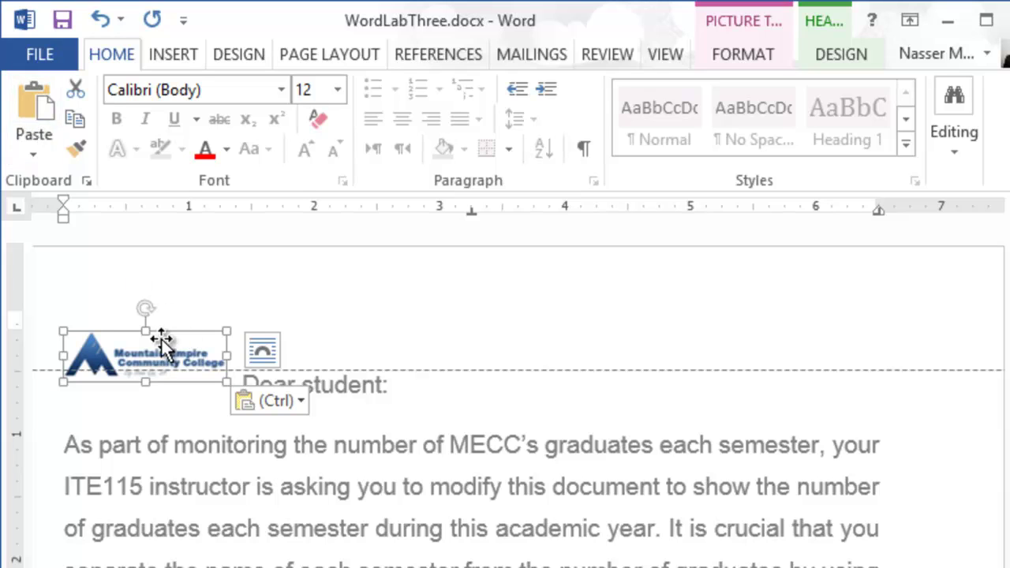
{"action": "left_click_drag", "start_coordinate": [158, 352], "coordinate": [517, 308]}
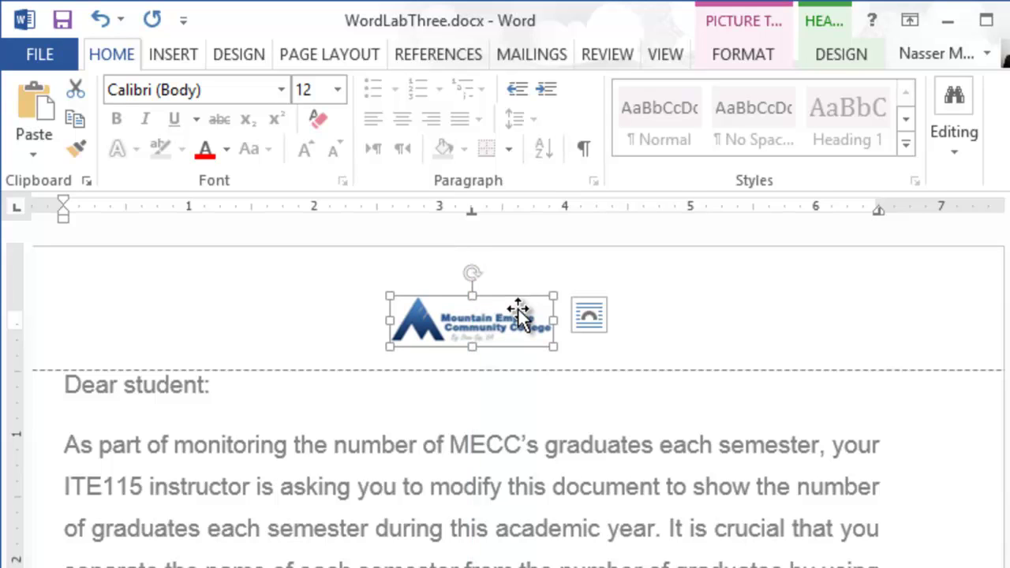
{"action": "left_click", "coordinate": [586, 316]}
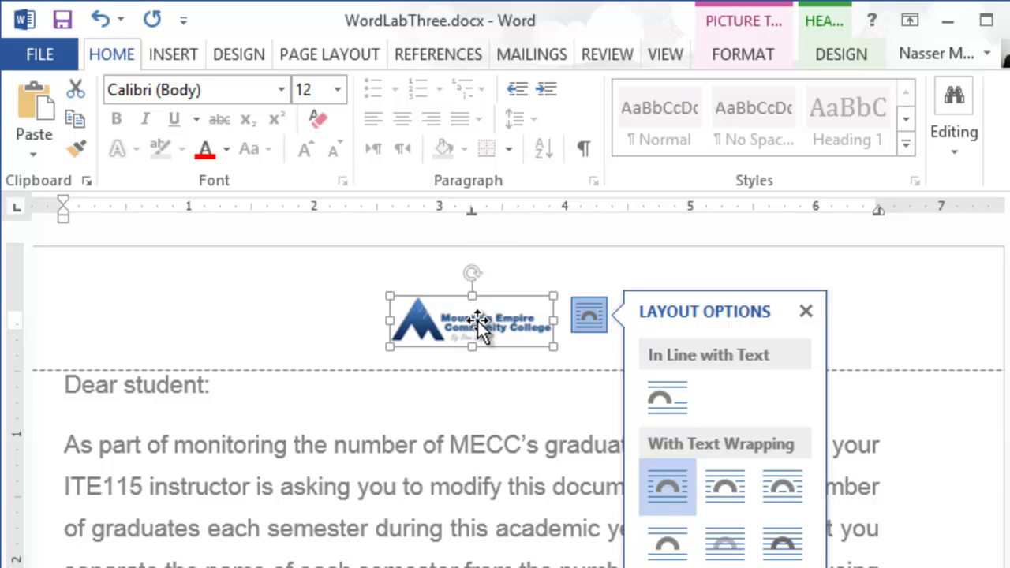
{"action": "left_click", "coordinate": [343, 318]}
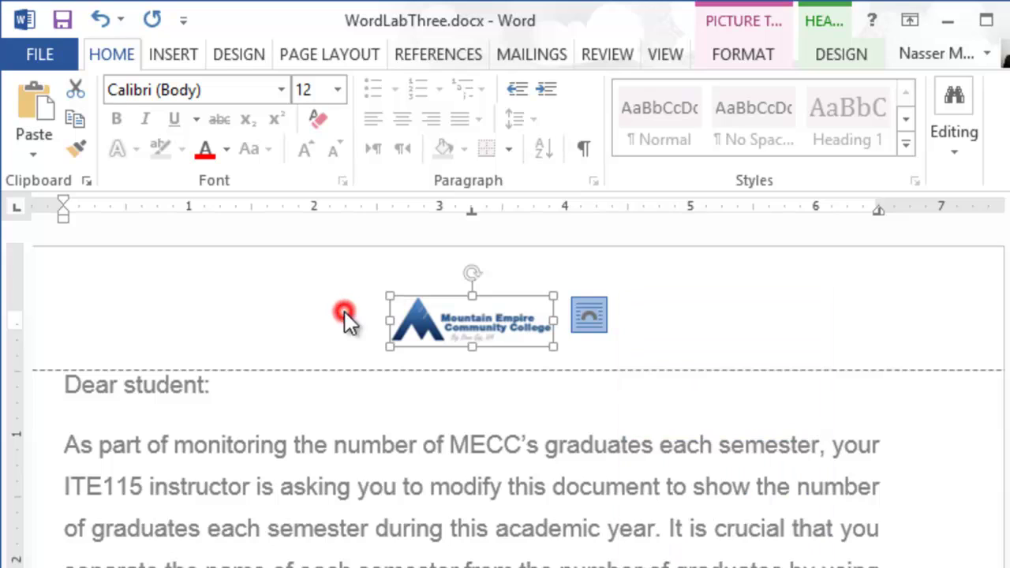
Step: Open the document's footer and enter the author's first and last name
{"action": "double_click", "coordinate": [451, 460]}
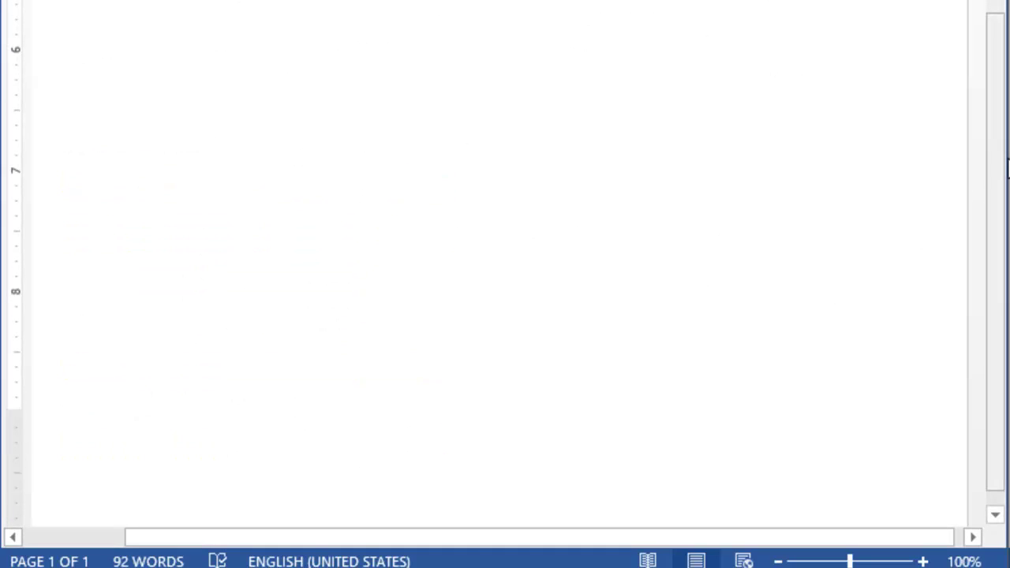
{"action": "left_click_drag", "start_coordinate": [992, 158], "coordinate": [992, 171]}
{"action": "double_click", "coordinate": [650, 474]}
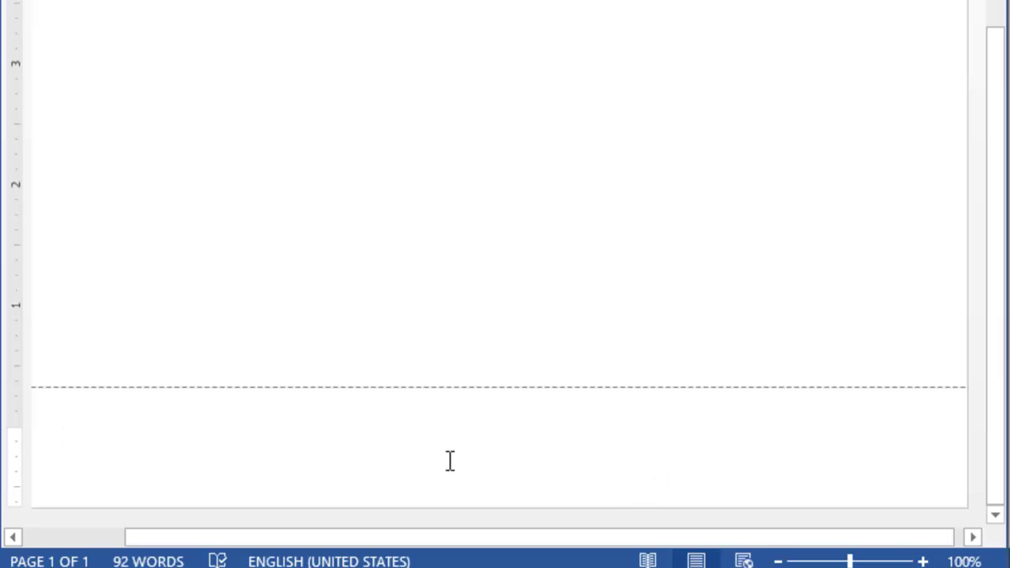
{"action": "type", "text": "Nasser Maksoud"}
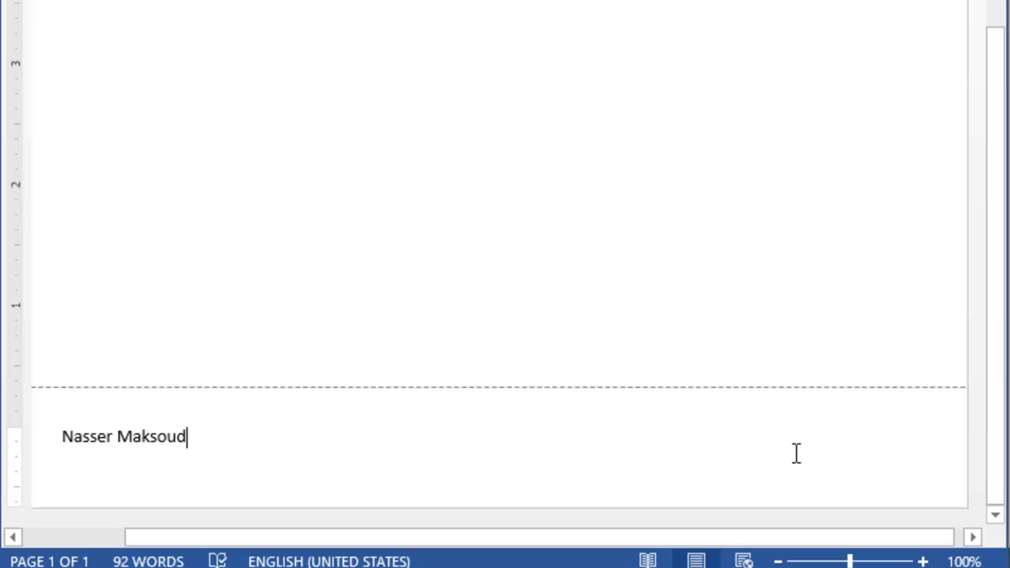
Step: Return to the document body from the footer and save WordLabThree.docx
{"action": "double_click", "coordinate": [697, 36]}
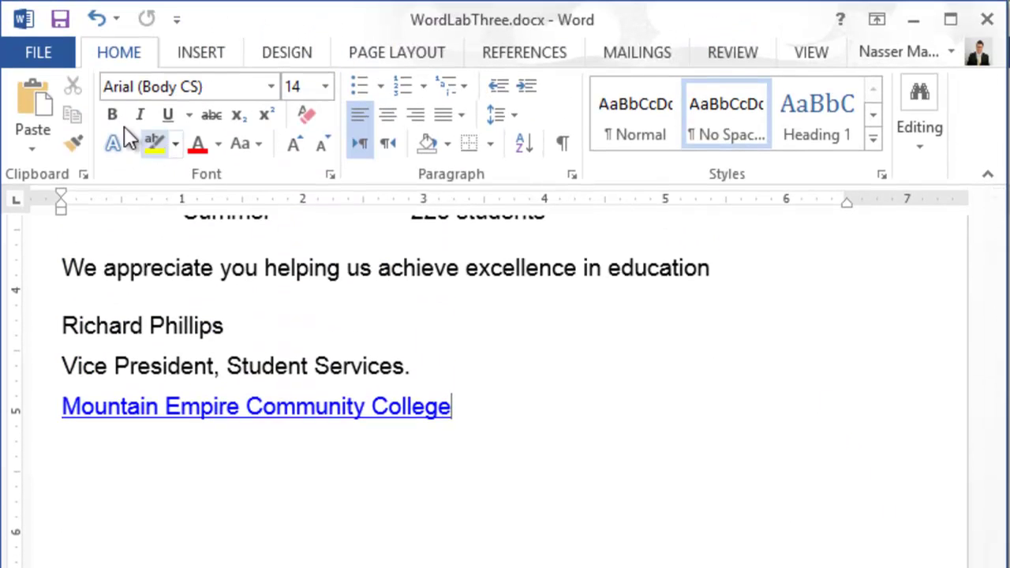
{"action": "left_click", "coordinate": [59, 21]}
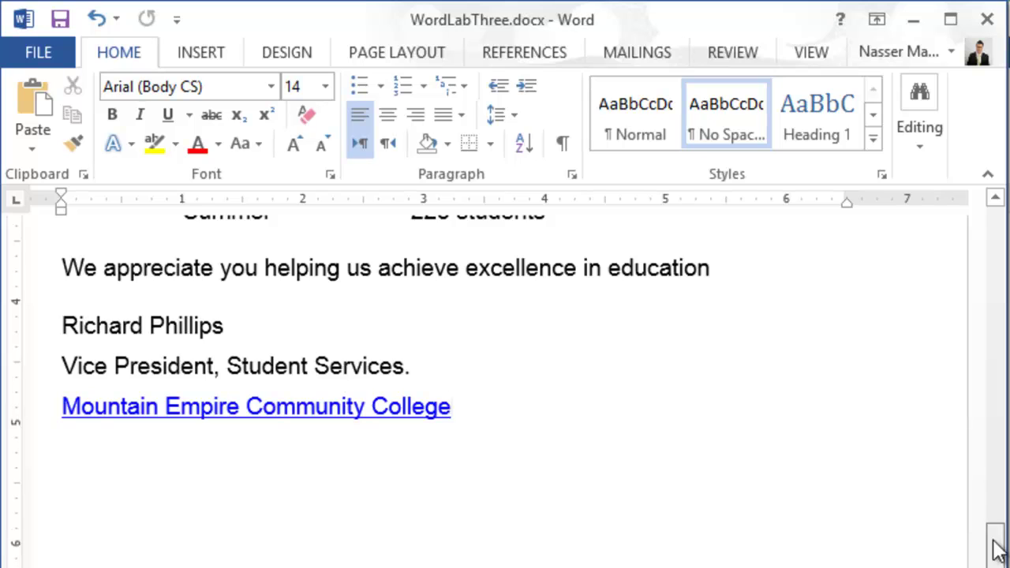
{"action": "scroll", "coordinate": [975, 394], "scroll_direction": "up", "scroll_amount": 6}
{"action": "key", "text": "ctrl+End"}
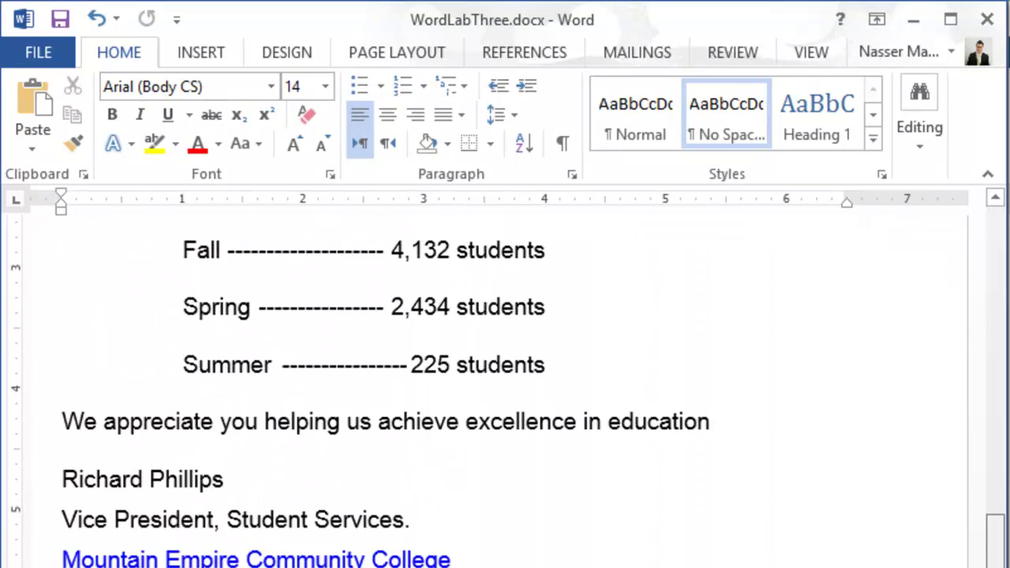